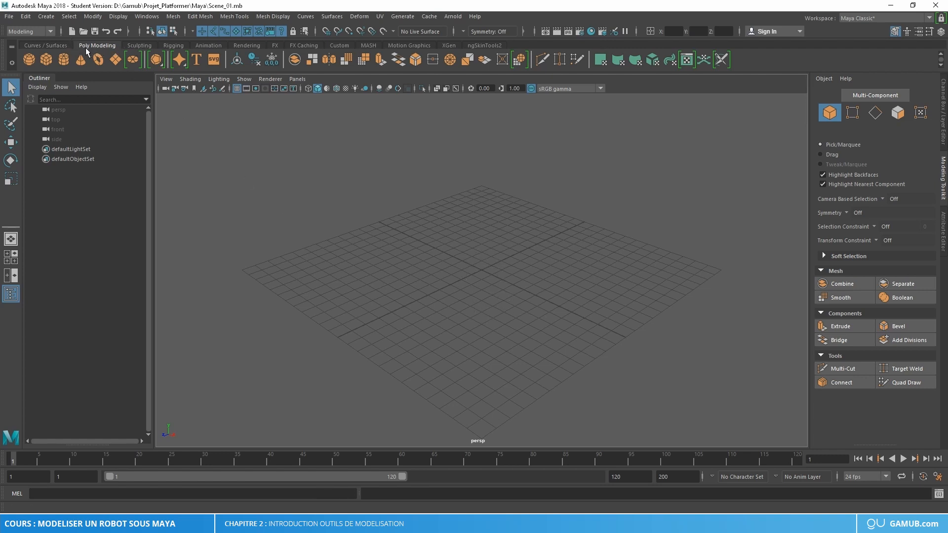
Step: Create a polygon cube at the grid's centre, cycle through the Move, Rotate and Scale tools, and leave Move active
click(46, 58)
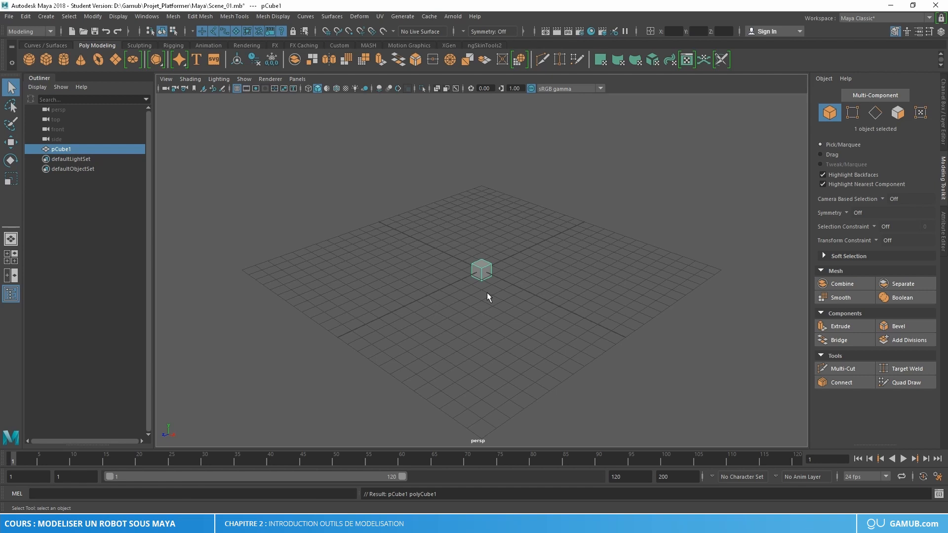
key(w)
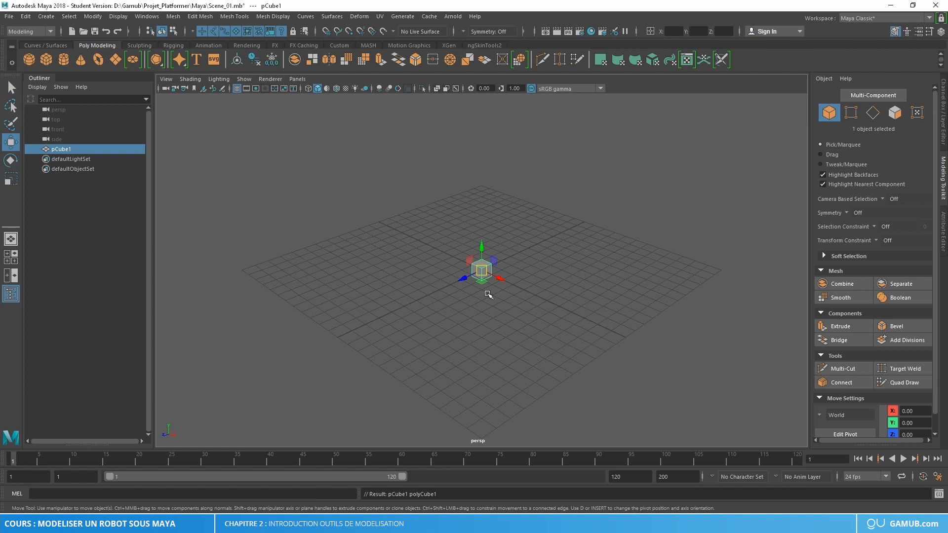
key(e)
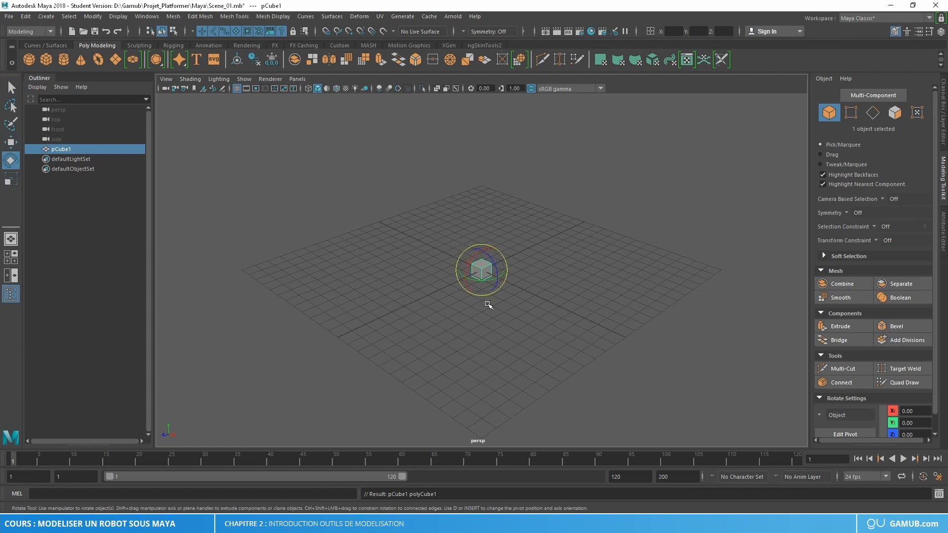
key(r)
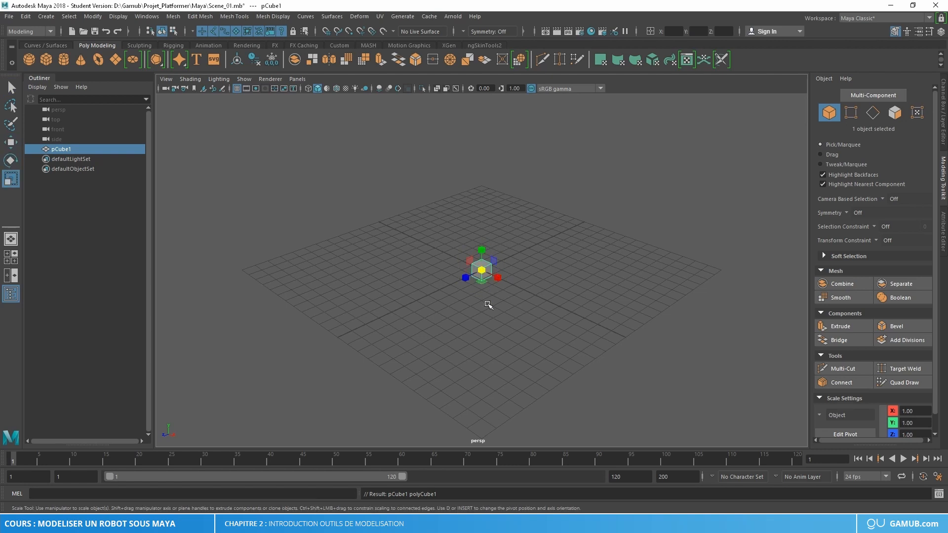
key(w)
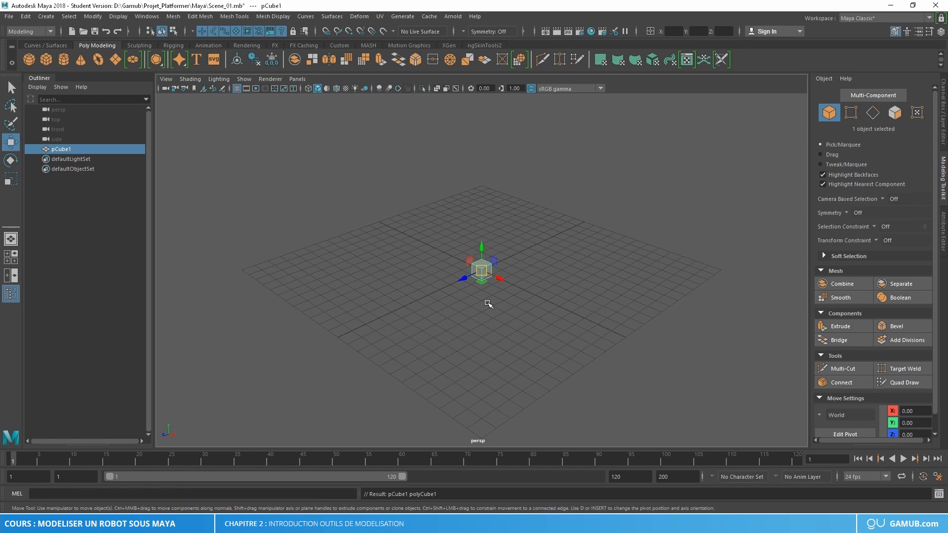
Step: Try moving the whole cube along the Z axis and undo the move
alt+right_drag(472, 299, 627, 312)
alt+right_drag(523, 306, 782, 328)
mouse_move(580, 328)
alt+mouse_down()
mouse_move(614, 327)
mouse_move(577, 330)
mouse_move(558, 320)
mouse_move(569, 320)
alt+mouse_up()
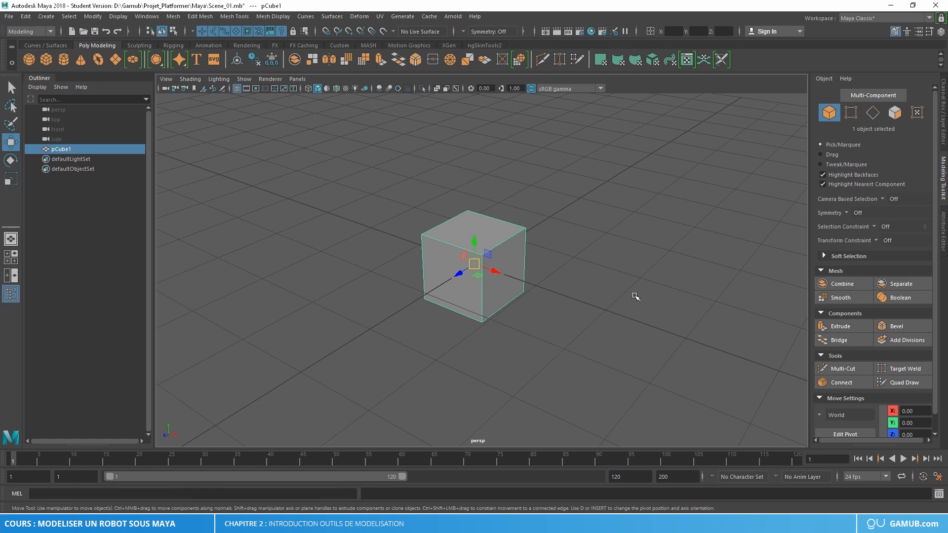
scroll(884, 296, down, 1)
scroll(883, 295, up, 1)
mouse_move(459, 272)
mouse_down()
mouse_move(469, 269)
mouse_move(434, 283)
mouse_move(453, 271)
mouse_up()
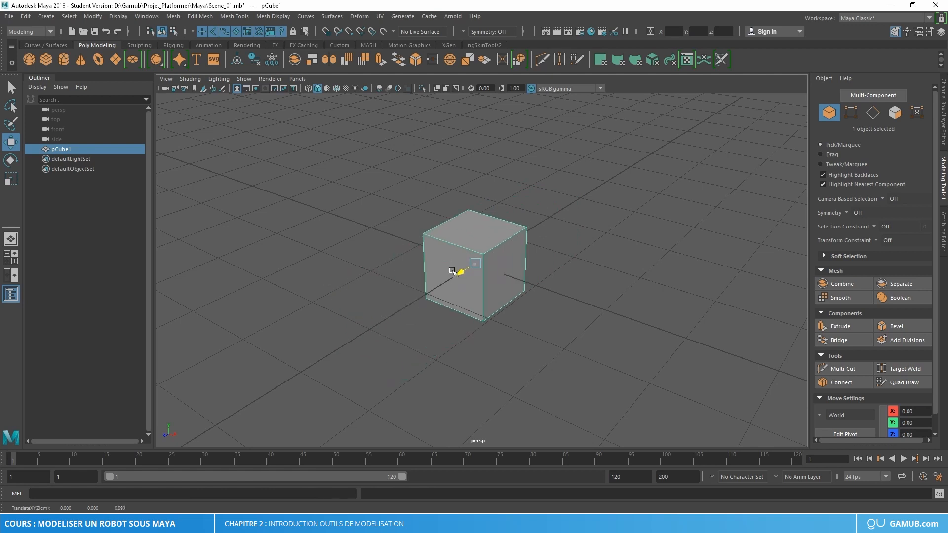
key(ctrl+z)
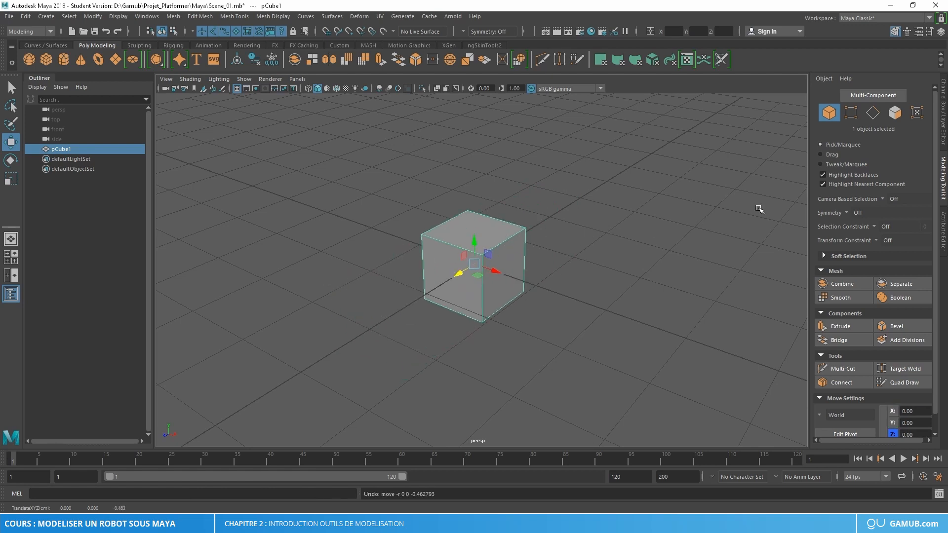
Step: Try moving two of the cube's upper corner vertices, one along Z and one along X, undoing each move
click(851, 113)
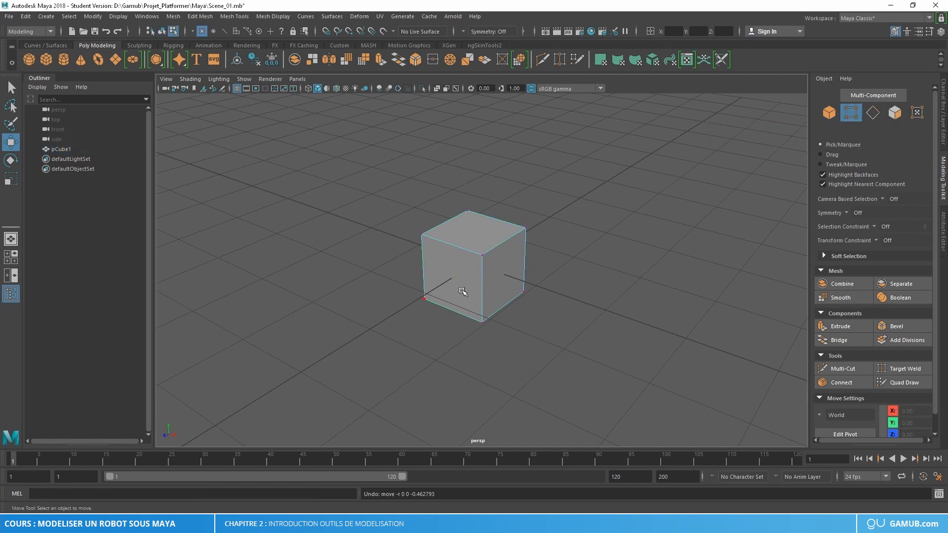
click(482, 255)
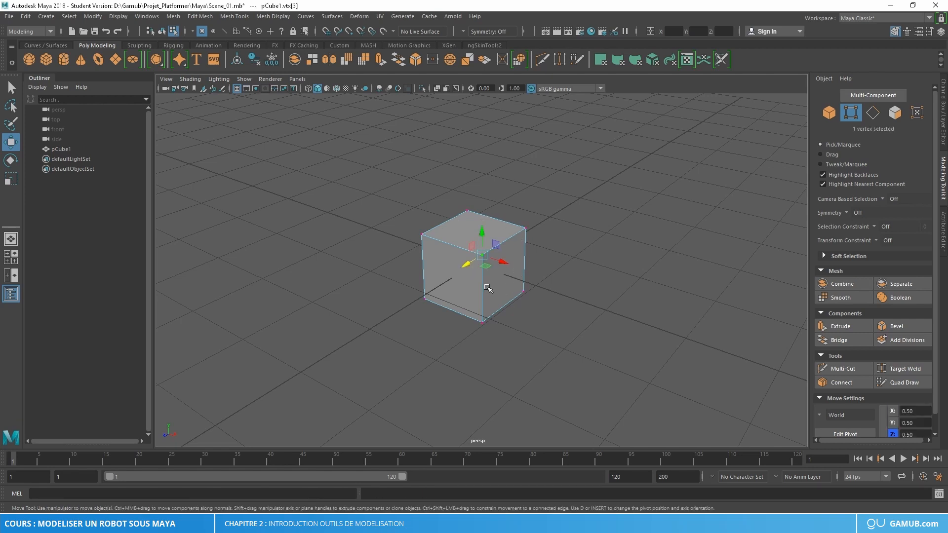
click(422, 236)
drag(398, 245, 387, 275)
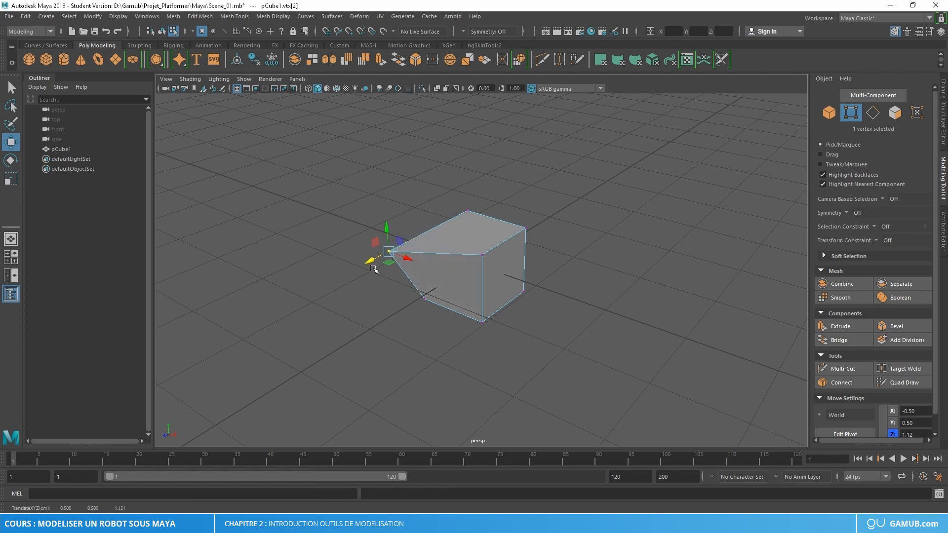
key(ctrl+z)
click(483, 255)
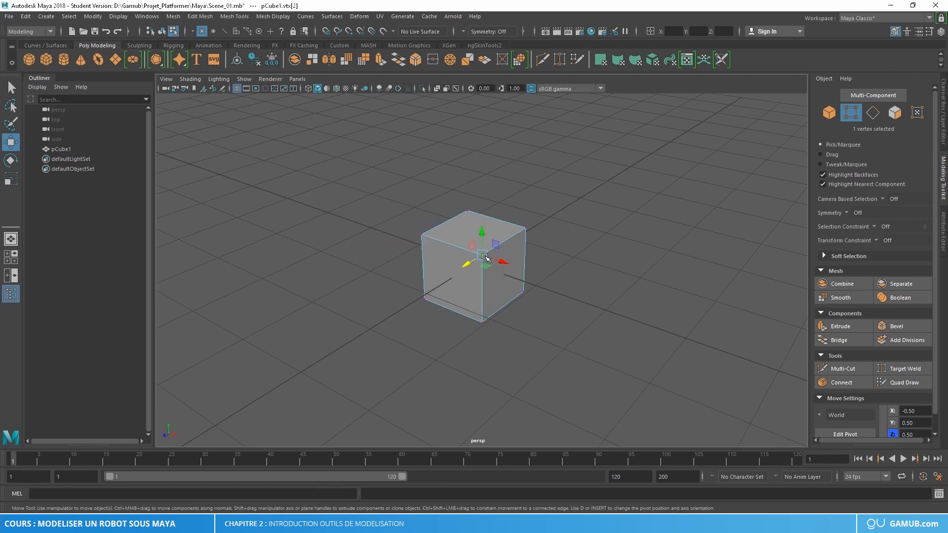
mouse_move(504, 262)
mouse_down()
mouse_move(528, 269)
mouse_move(513, 264)
mouse_up()
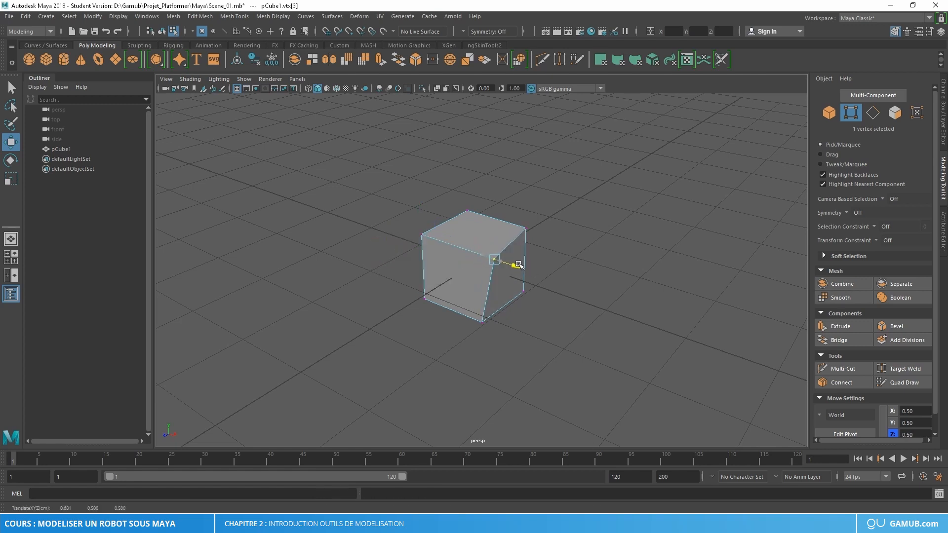
key(ctrl+z)
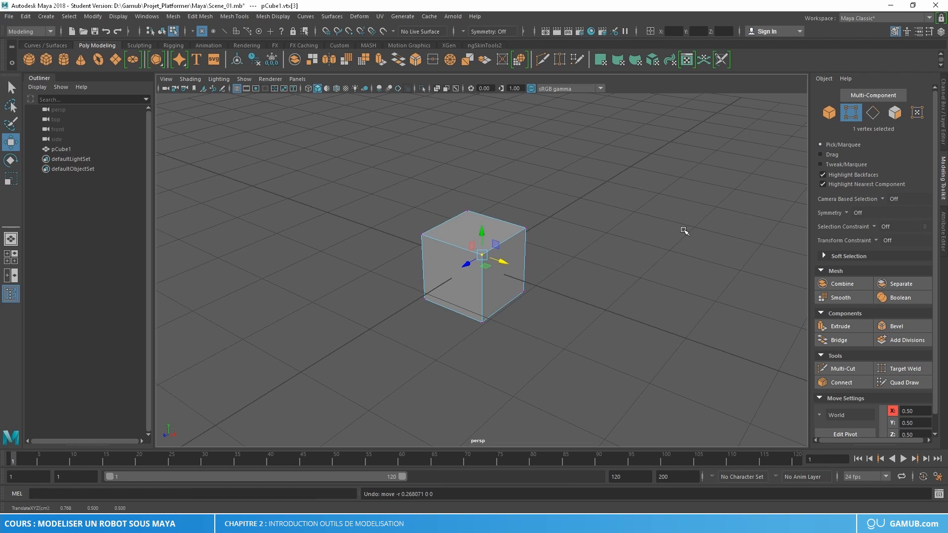
Step: Try moving the cube's upper front edge along the Z axis in edge selection mode and undo the move
click(873, 114)
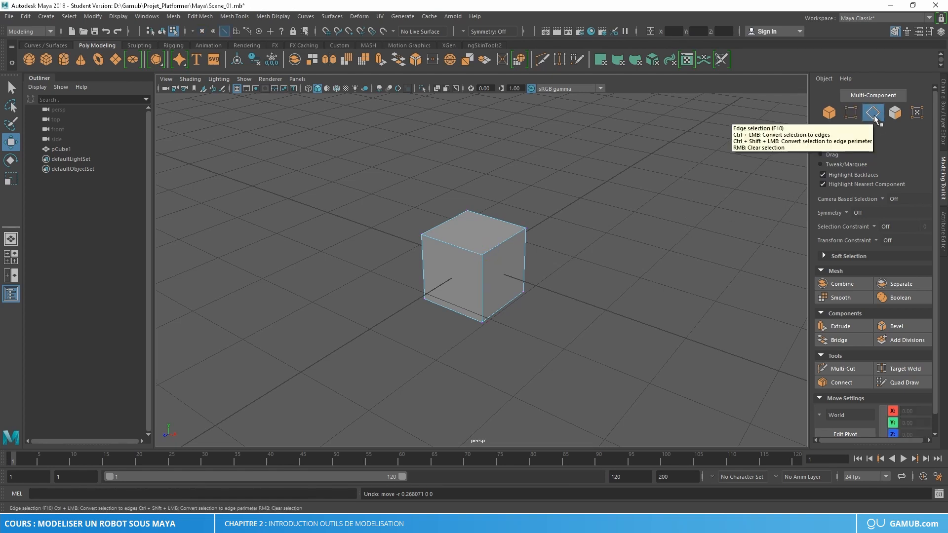
click(449, 245)
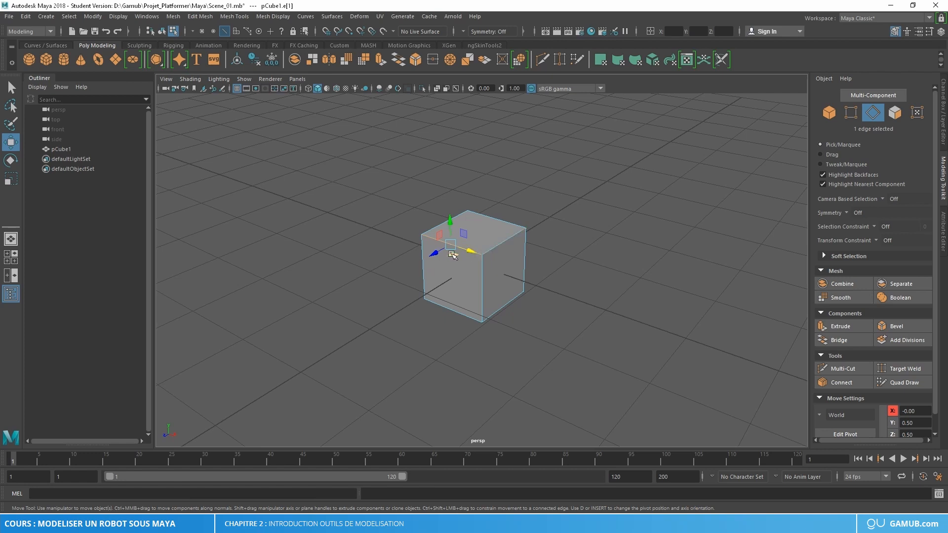
drag(435, 256, 420, 273)
key(ctrl+z)
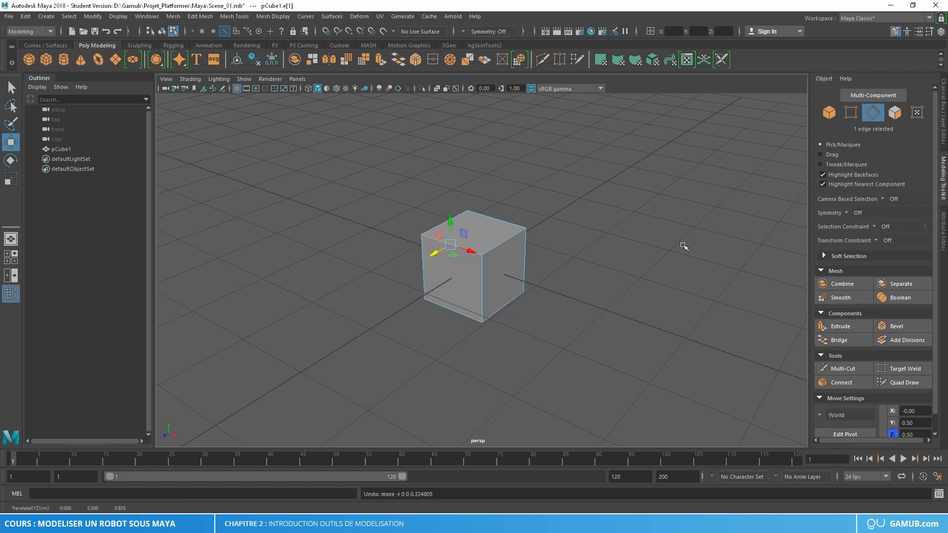
Step: Select the cube's top face in face mode, try the vertex and edge modes, and return to object selection
click(895, 112)
click(485, 235)
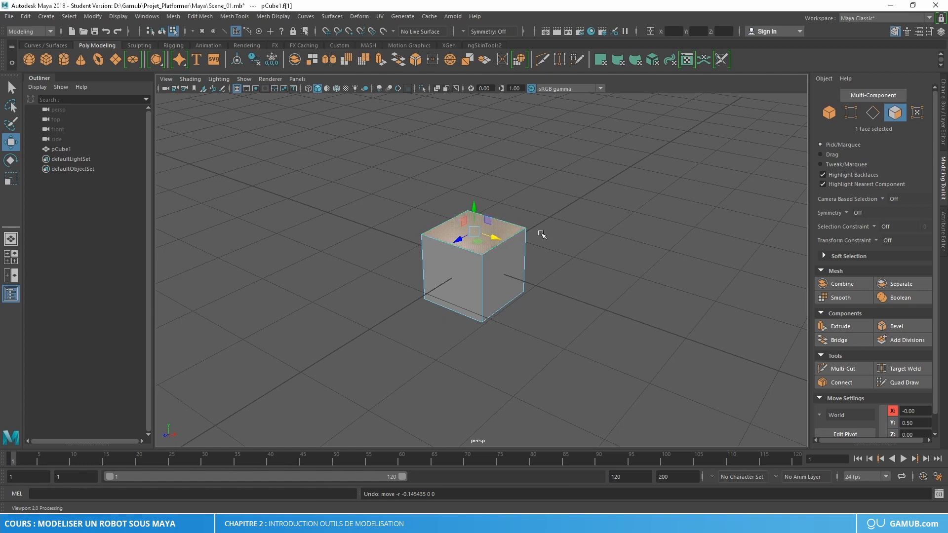
click(830, 117)
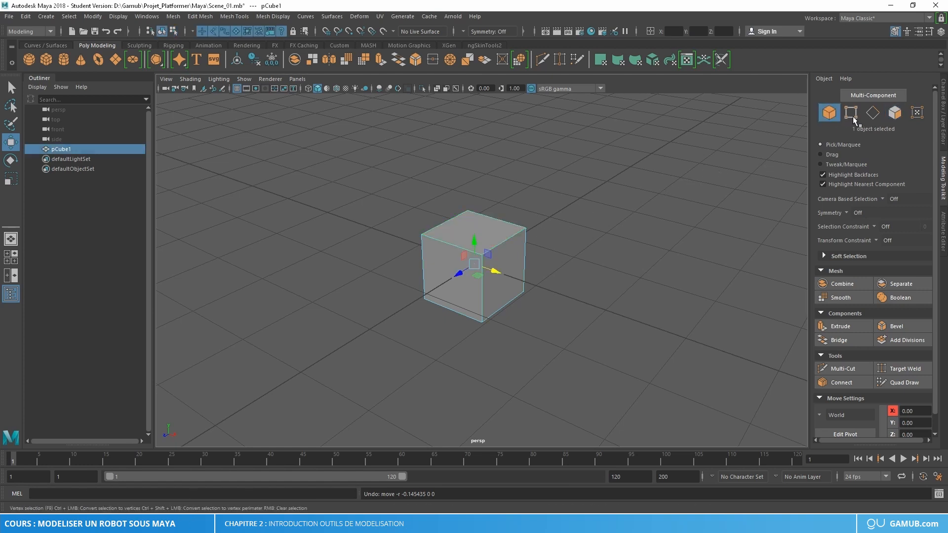
click(852, 117)
click(874, 116)
click(830, 114)
click(476, 226)
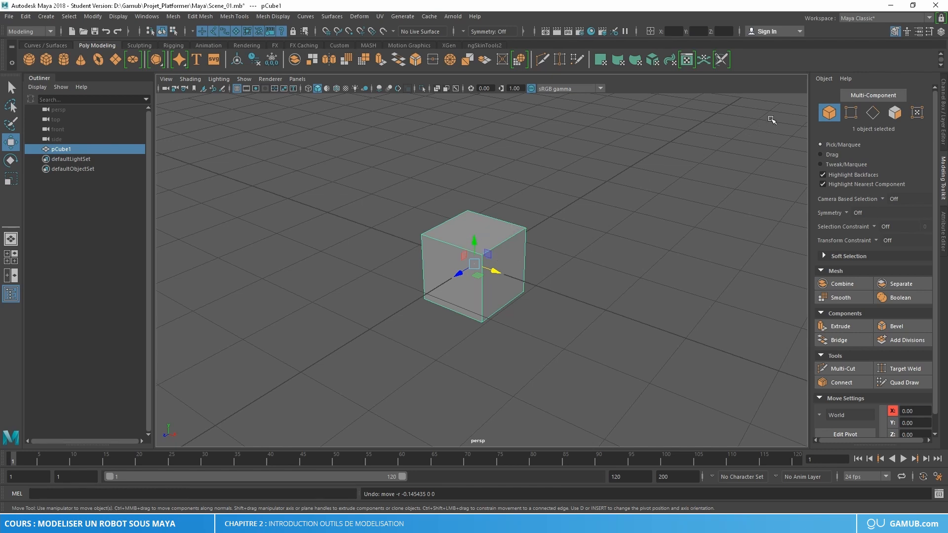
Step: Switch the cube to face selection, pick its side, front and top faces in turn, and return to object mode
right_click(491, 242)
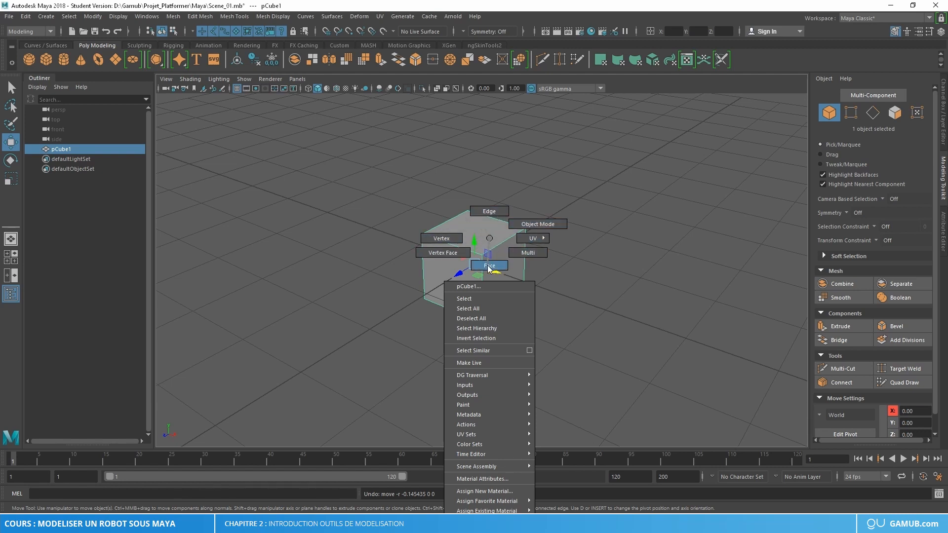
right_drag(490, 267, 491, 266)
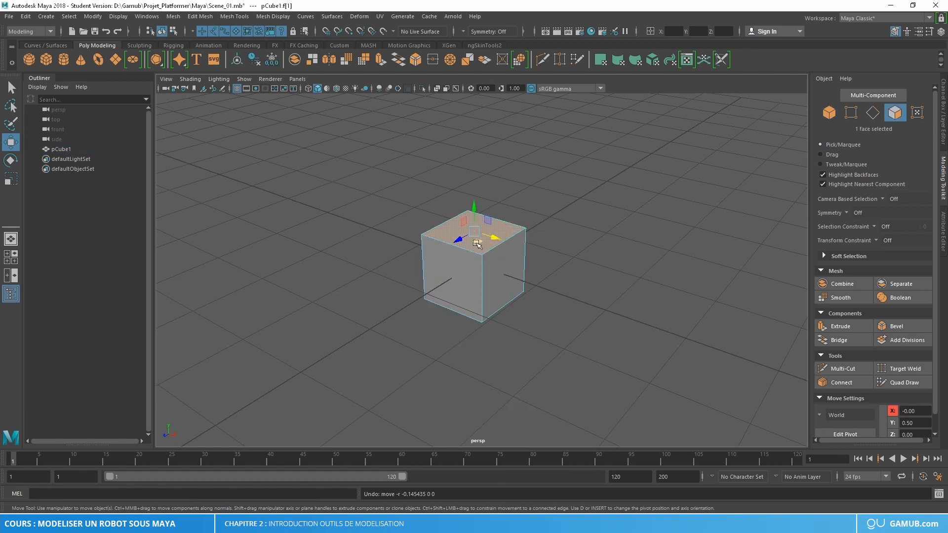
click(503, 274)
click(450, 279)
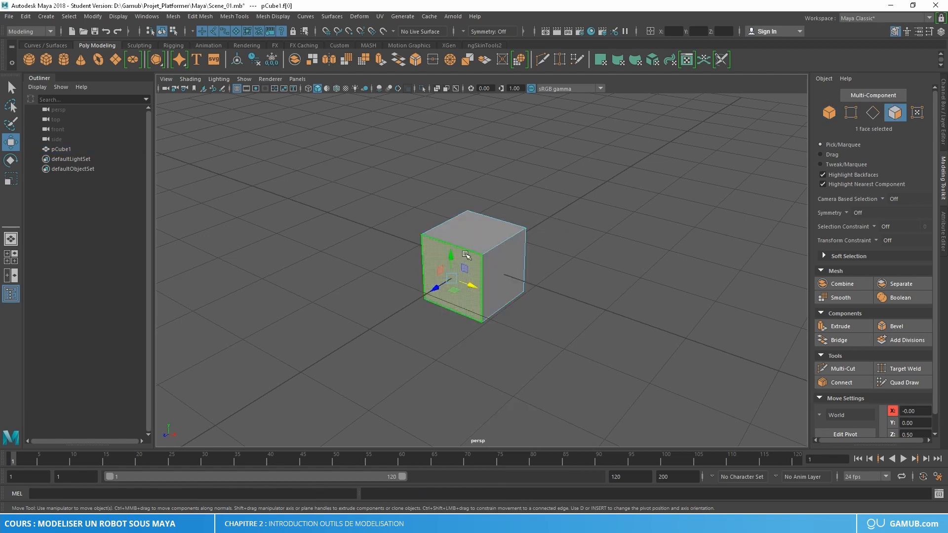
click(474, 232)
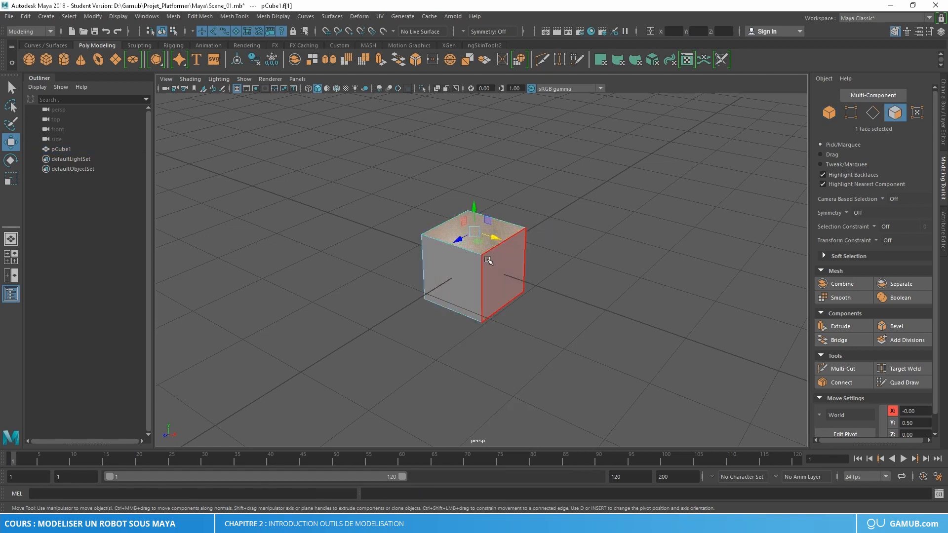
right_drag(478, 239, 518, 226)
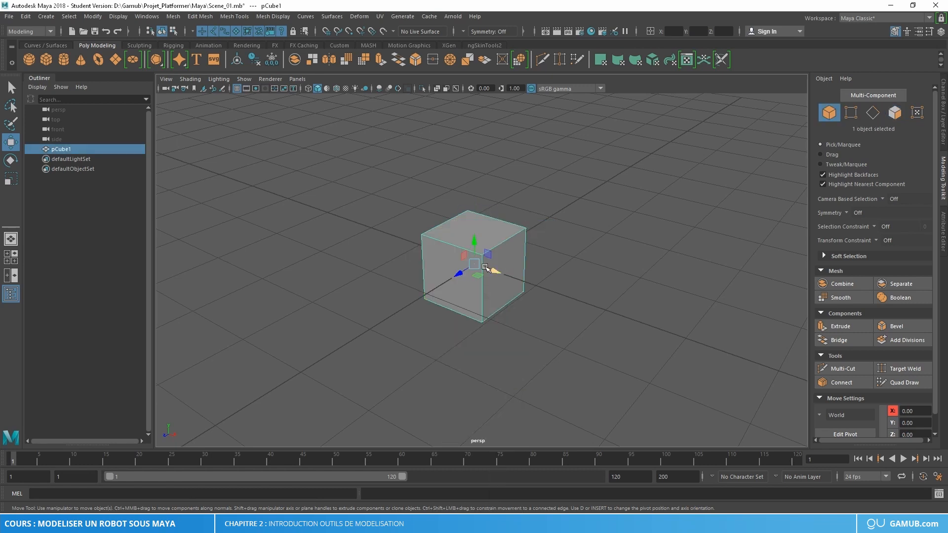
Step: Re-enable face selection, pick each visible face of the cube again ending on the top one, and restore object selection
key(F11)
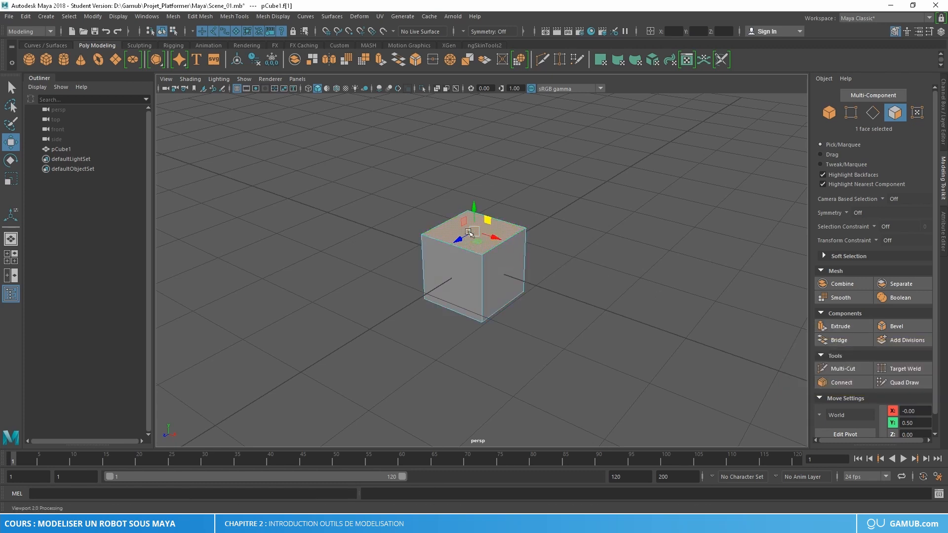
click(511, 271)
click(463, 270)
click(465, 230)
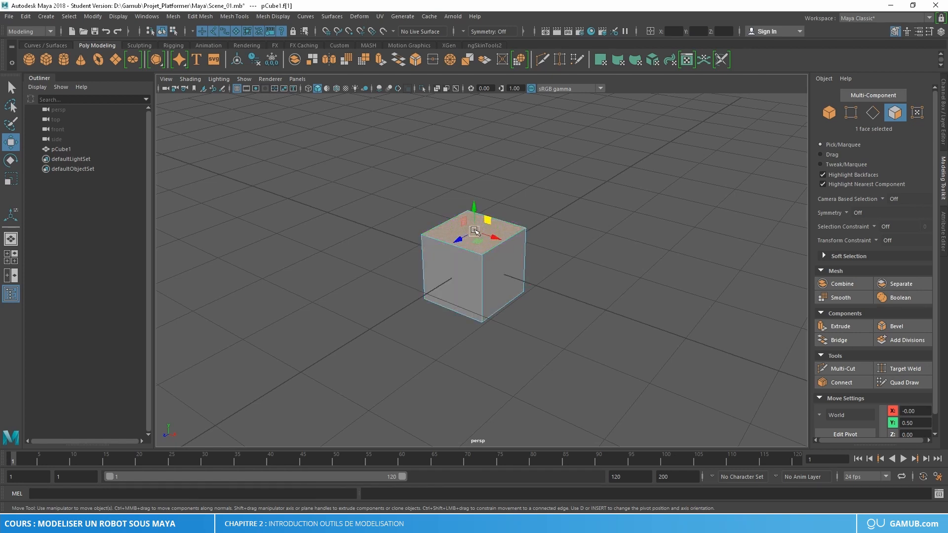
click(829, 113)
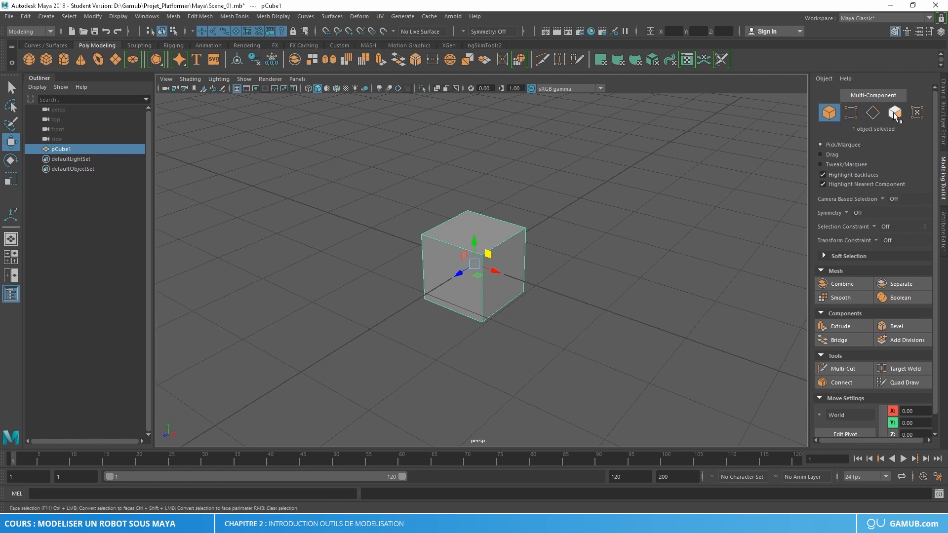
click(894, 114)
click(828, 114)
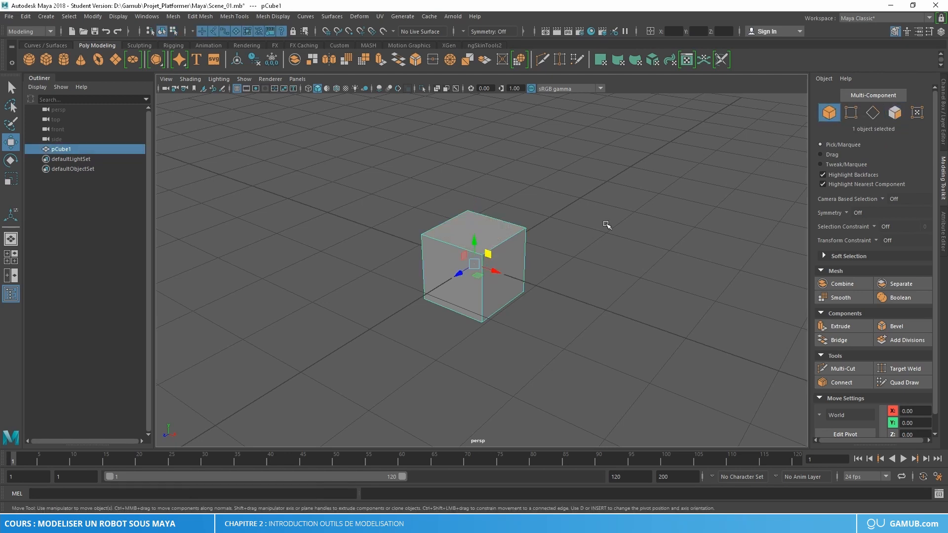
Step: Select the cube's top face and extrude it with a thickness of 0.8
right_click(483, 240)
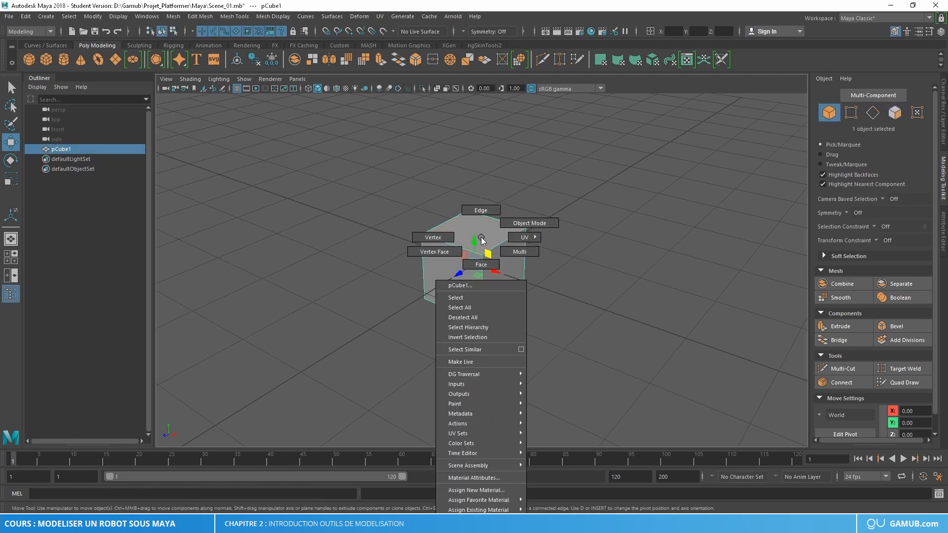
click(482, 265)
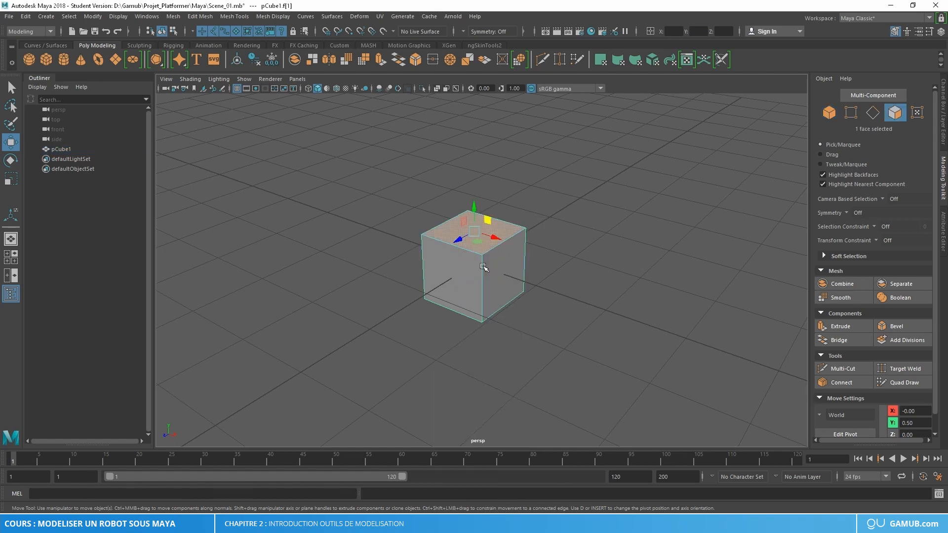
click(847, 327)
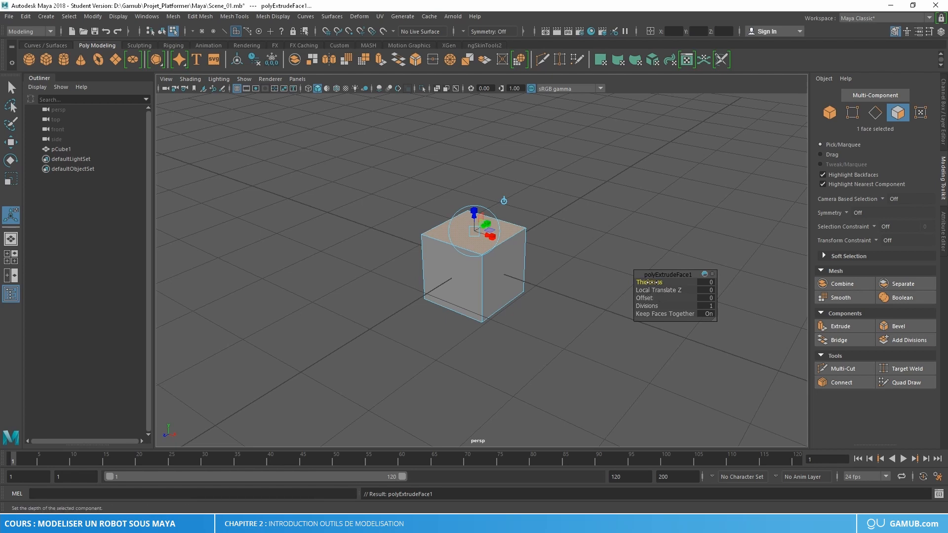
drag(649, 282, 667, 281)
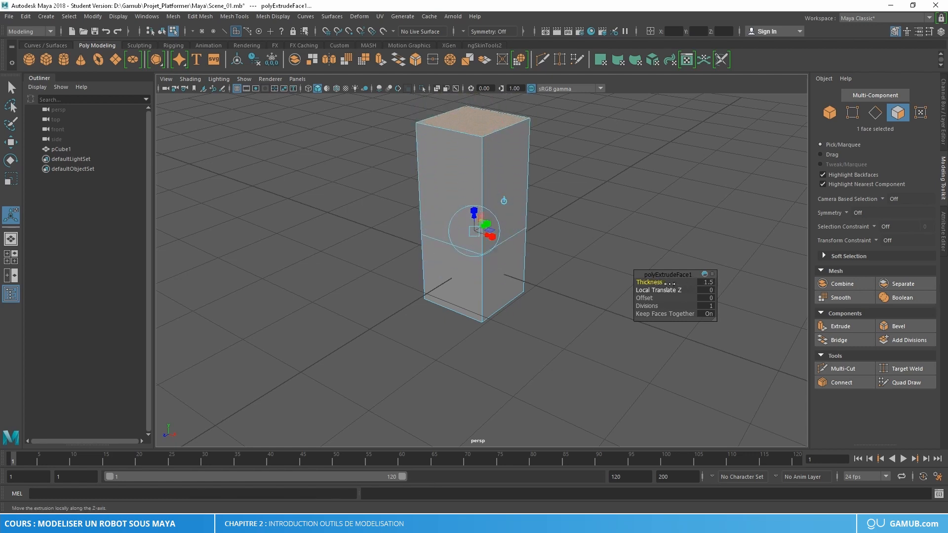
key(ctrl+z)
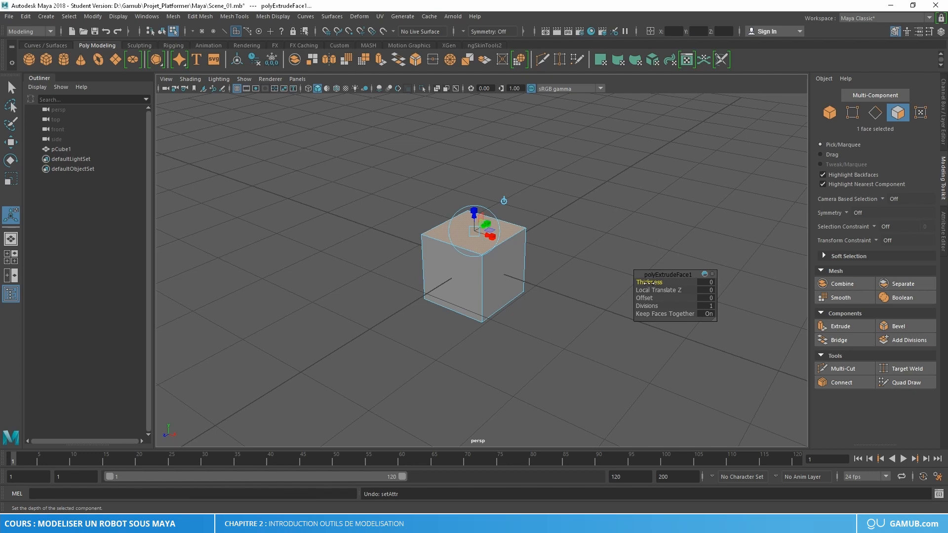
drag(648, 283, 655, 283)
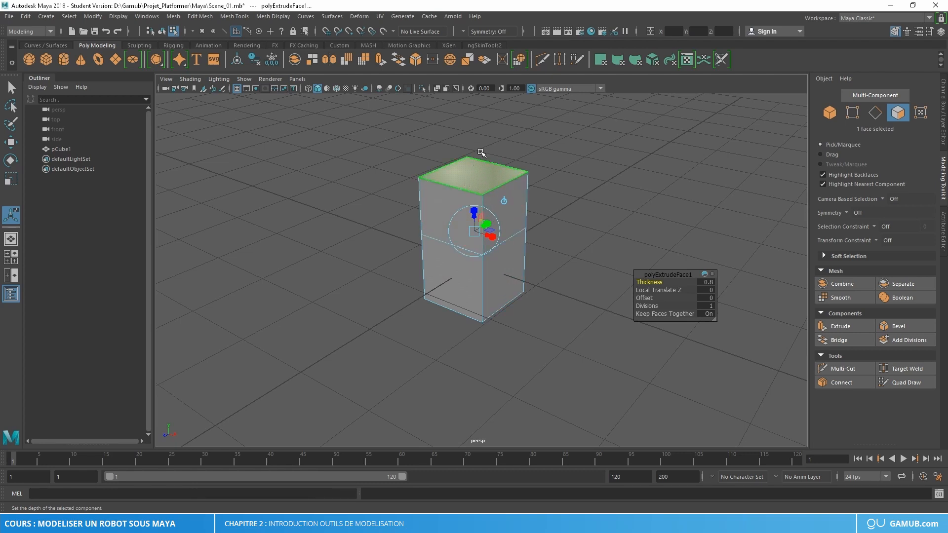
Step: Set the top extrusion's thickness to 1, and extrude the upper block's front face with a thickness of 1
drag(650, 280, 658, 280)
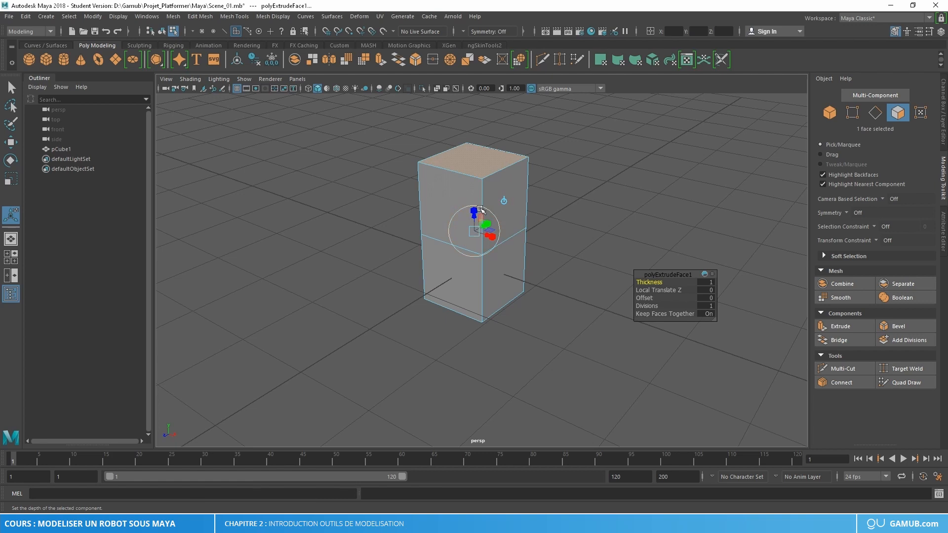
key(w)
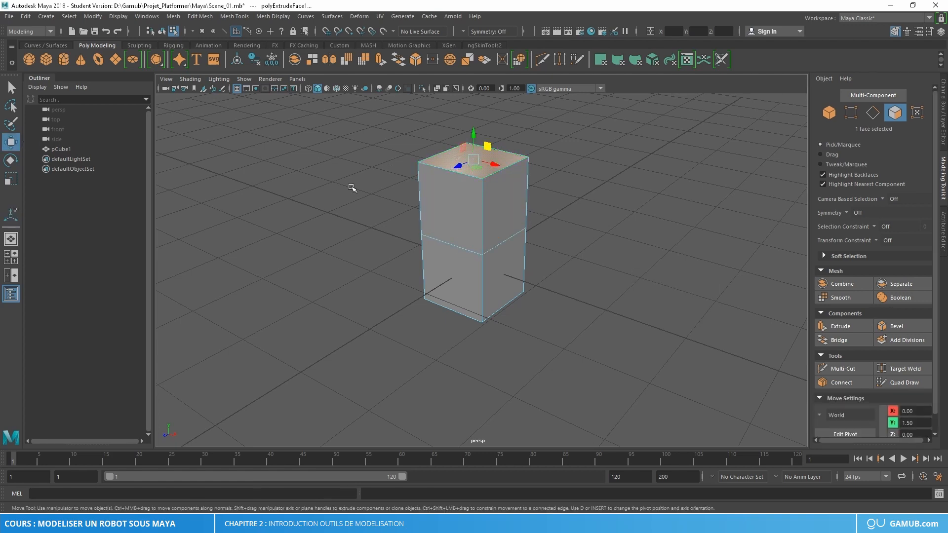
click(451, 209)
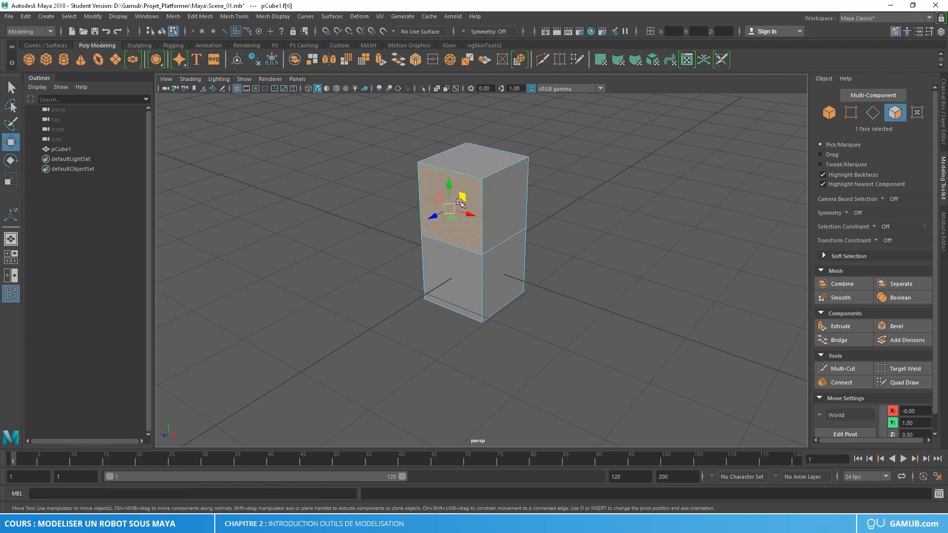
click(841, 327)
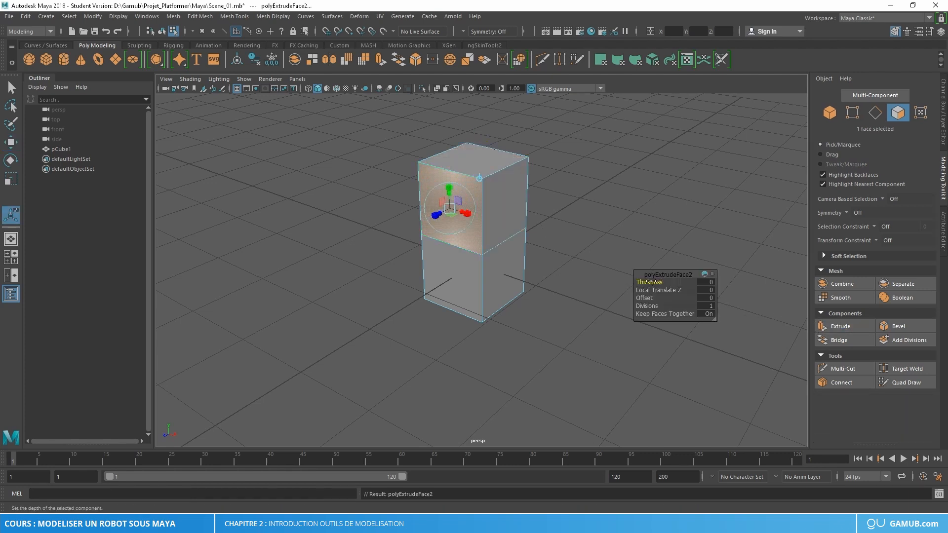
drag(647, 280, 664, 282)
click(708, 282)
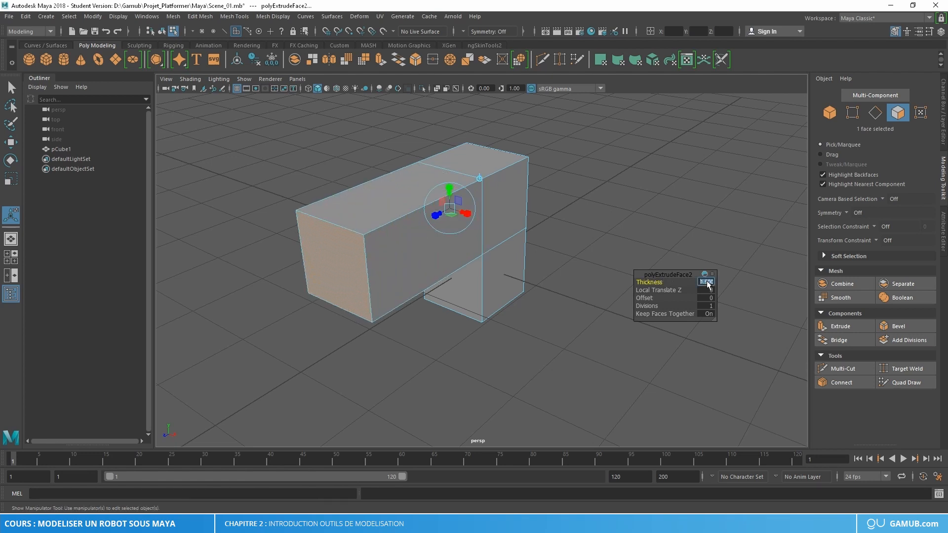
text(1)
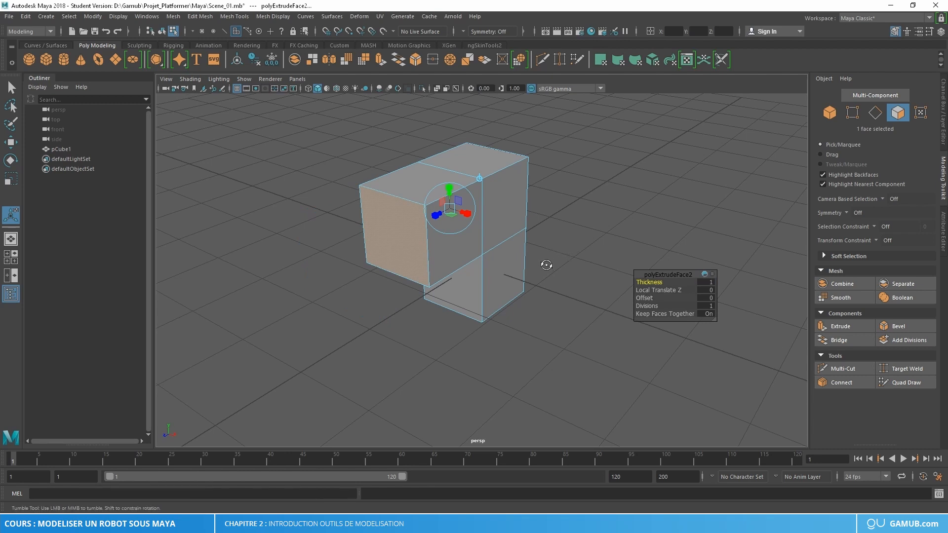
key(w)
Step: Extrude the top face of the protruding front block, try a thickness of 1.2, and undo that thickness change
alt+drag(546, 264, 450, 201)
click(435, 175)
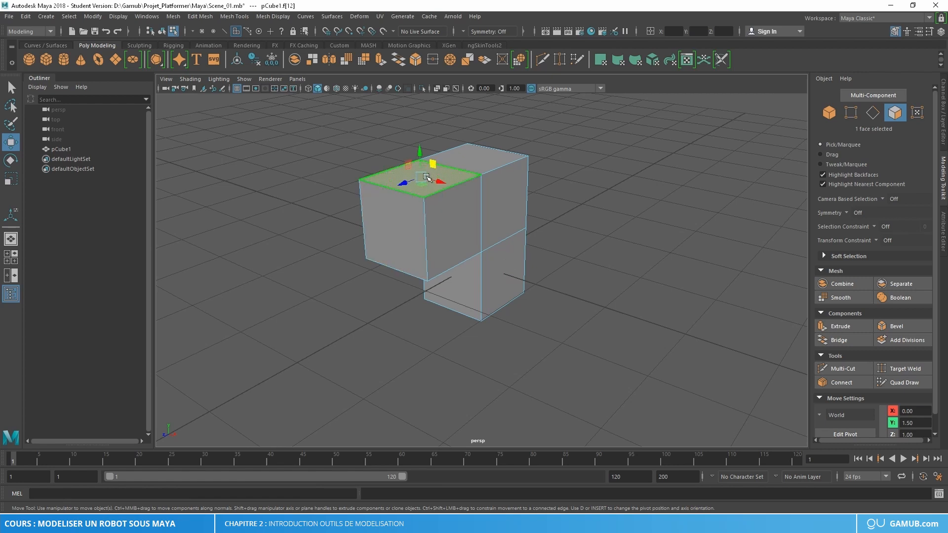
click(833, 329)
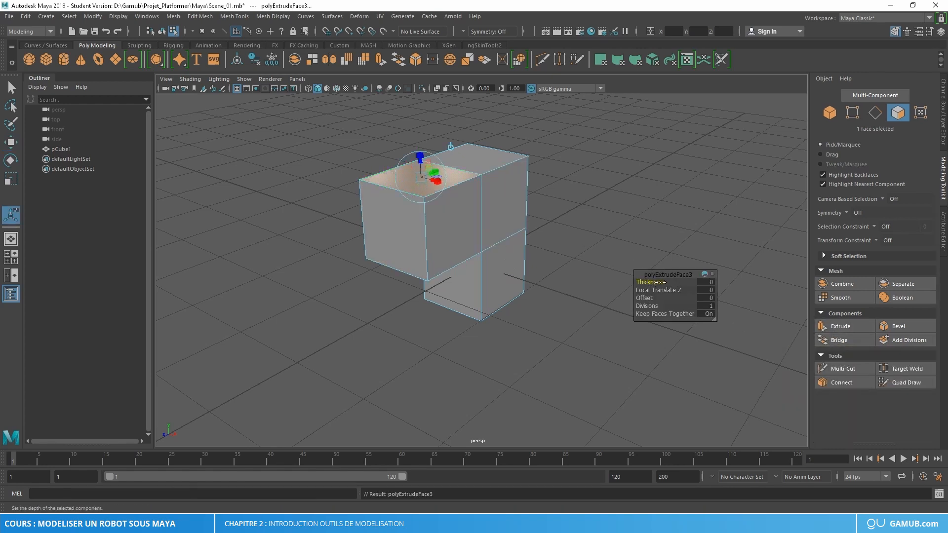
drag(656, 282, 663, 282)
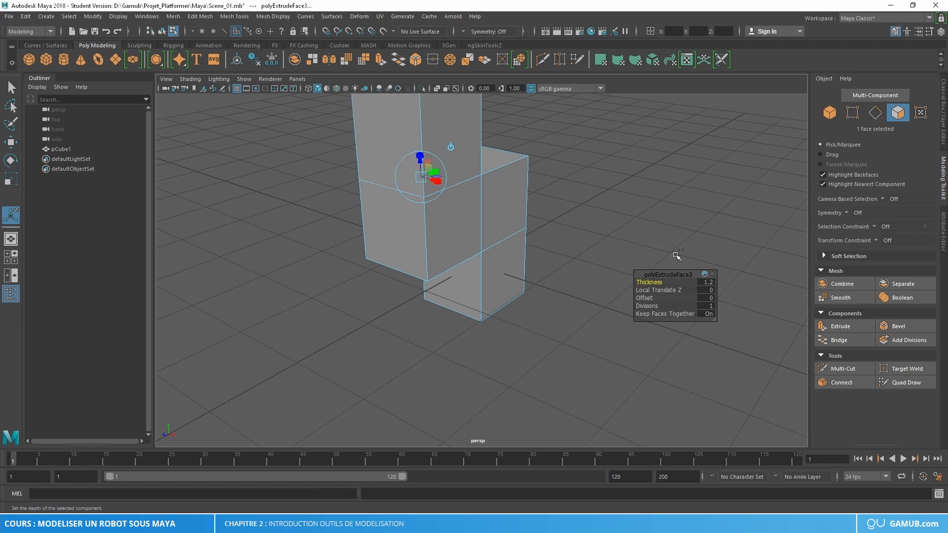
key(ctrl+z)
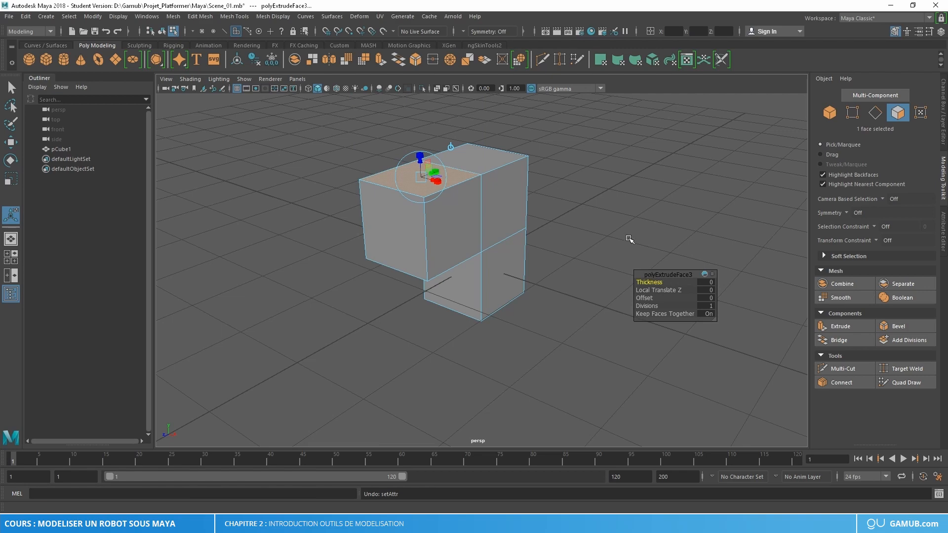
Step: Raise the newly extruded top face with the Move tool to a Y position of about 2.49
alt+drag(628, 237, 591, 271)
key(w)
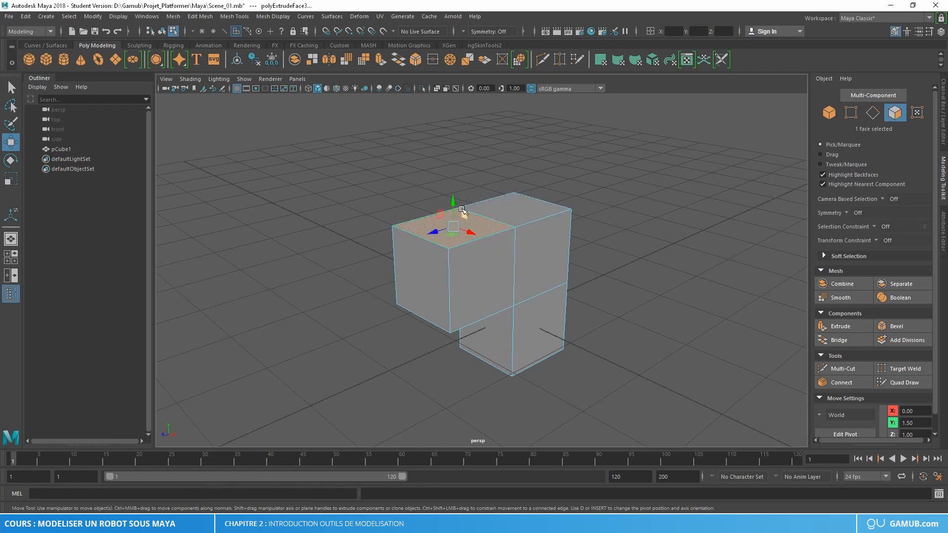
drag(453, 206, 454, 147)
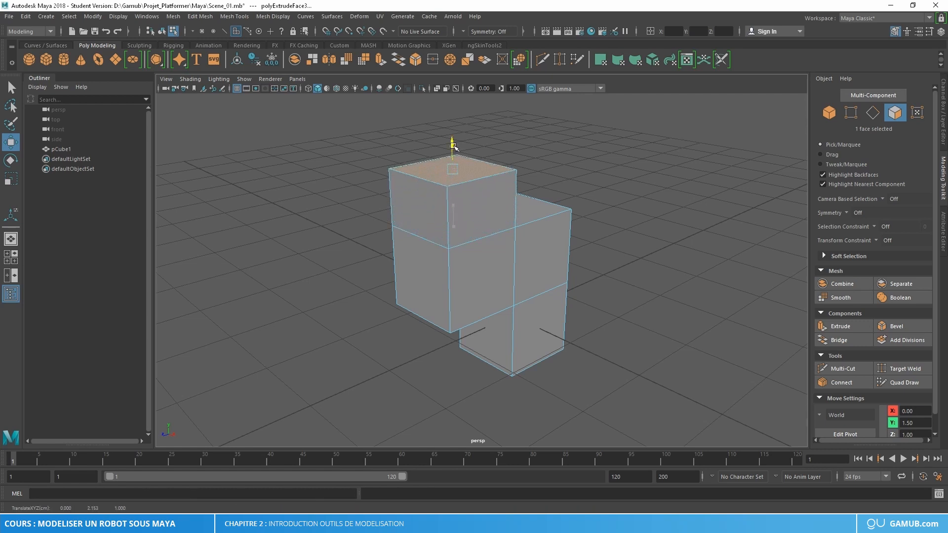
key(ctrl+z)
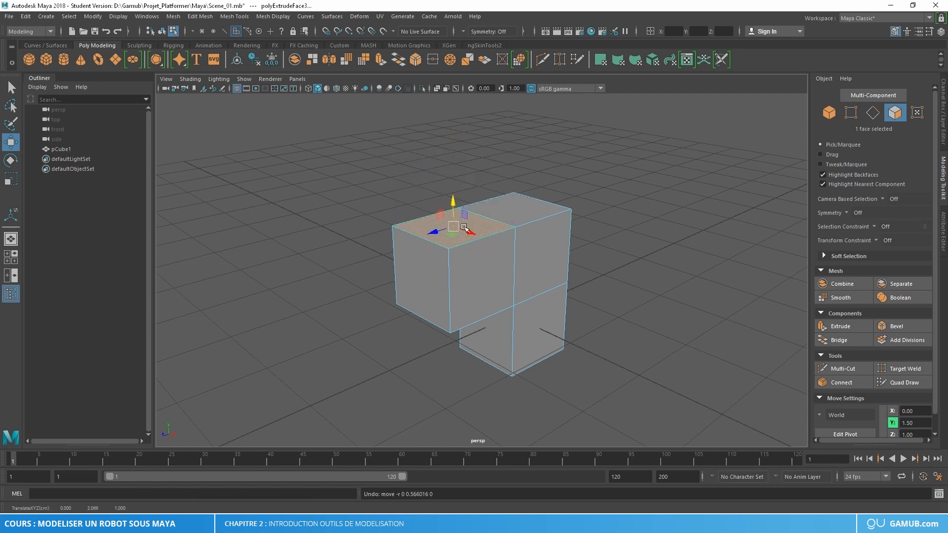
drag(454, 200, 466, 114)
Step: Switch to edge selection and select the front edge of the raised block's top face
alt+right_drag(605, 272, 566, 257)
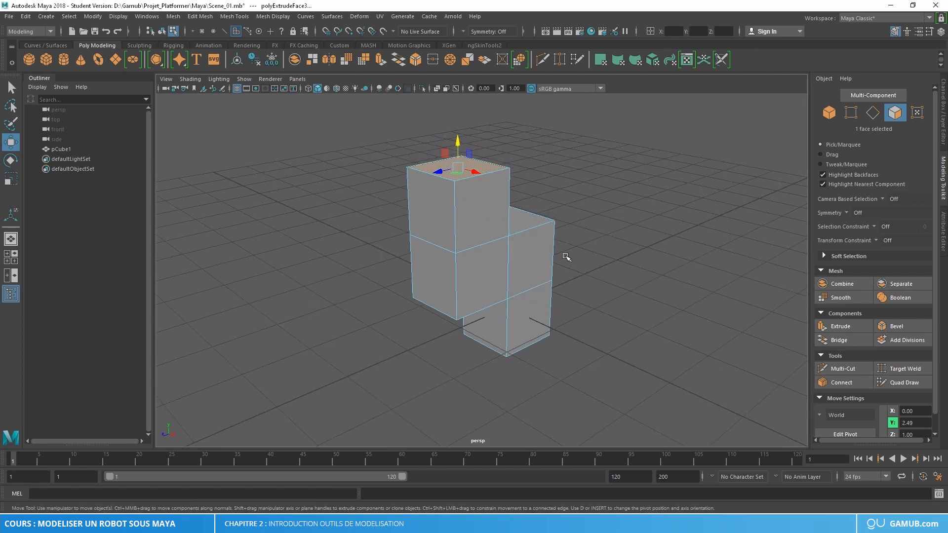
alt+drag(566, 257, 571, 263)
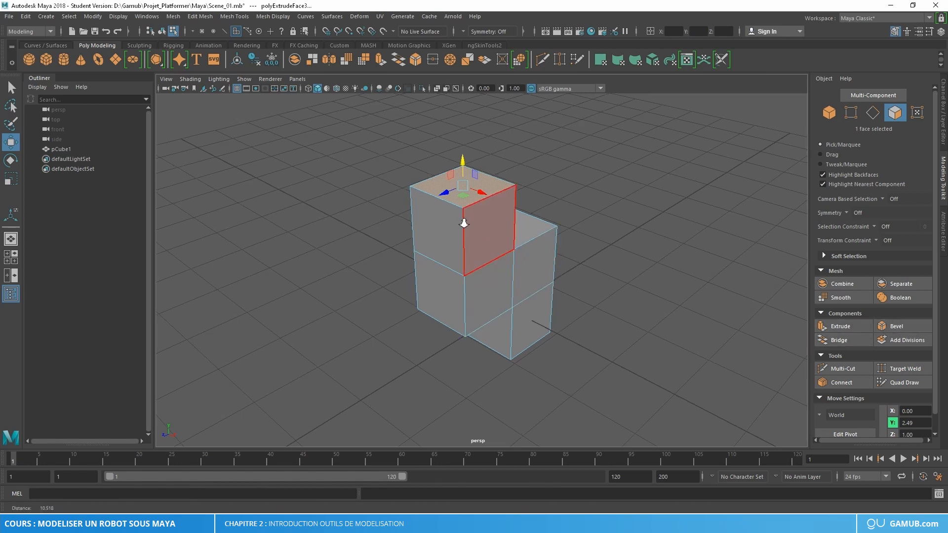
alt+right_drag(463, 222, 545, 242)
alt+drag(473, 208, 484, 215)
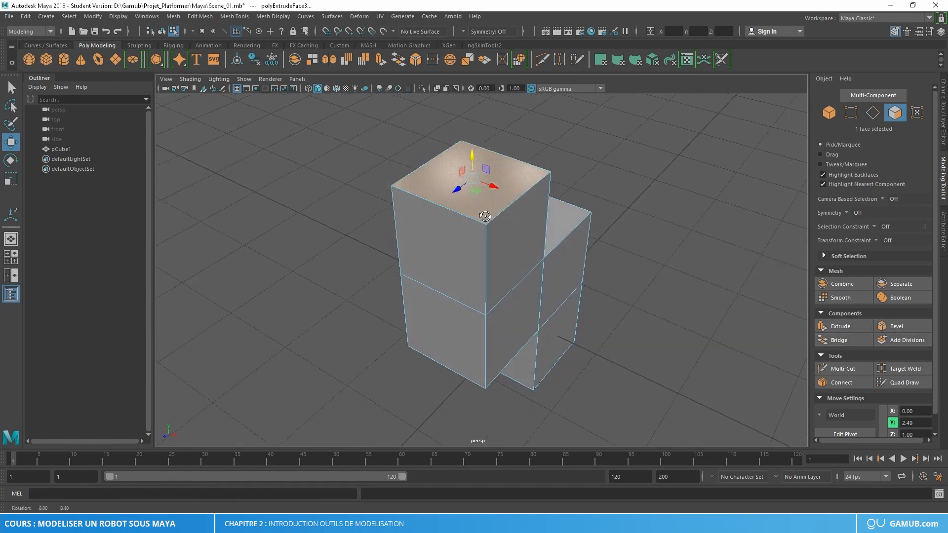
click(872, 113)
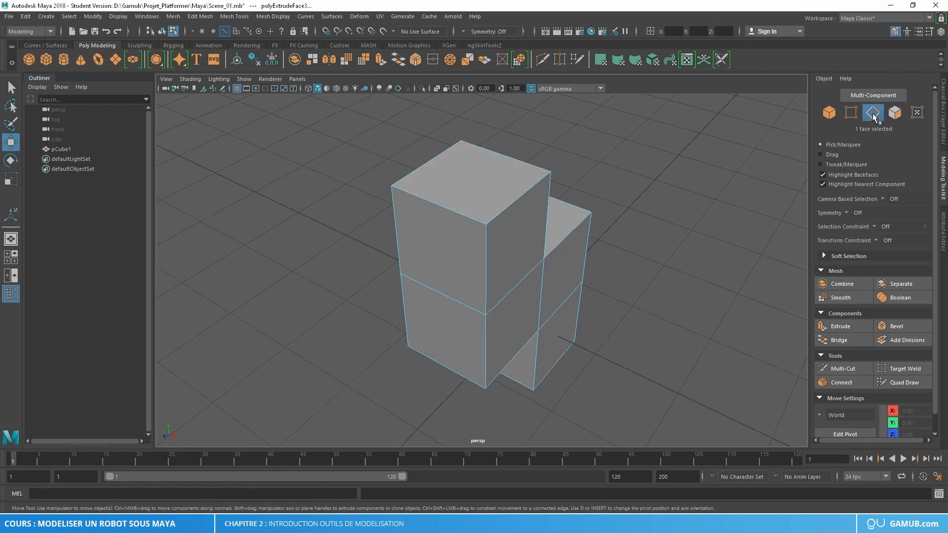
click(834, 113)
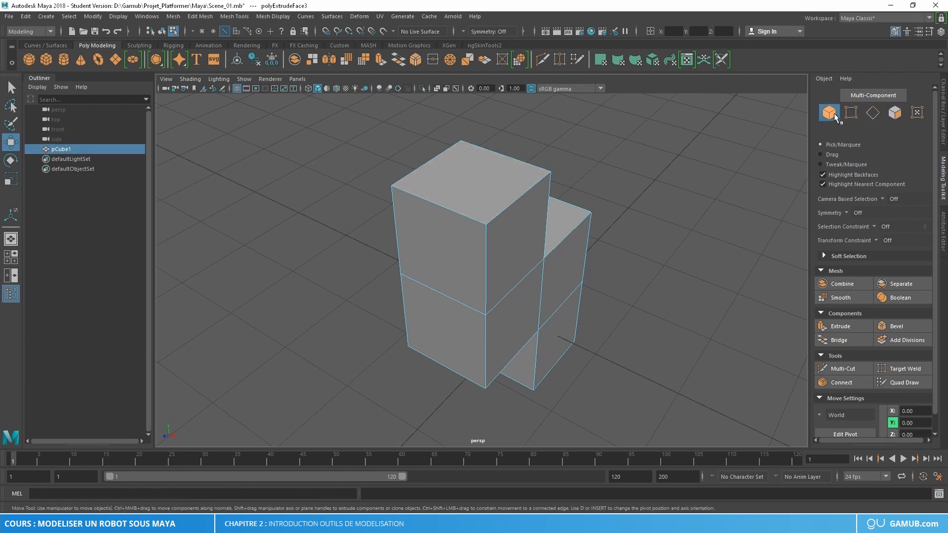
right_click(464, 199)
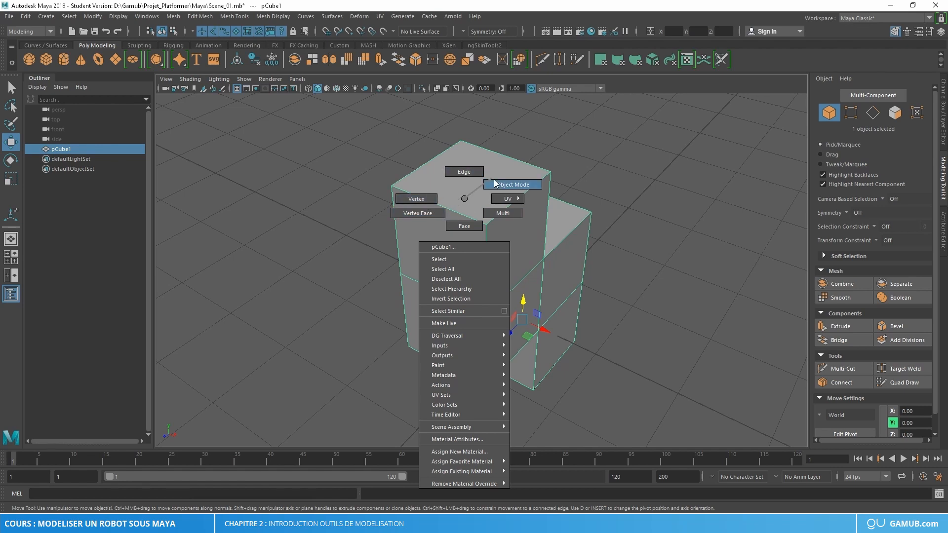
click(463, 172)
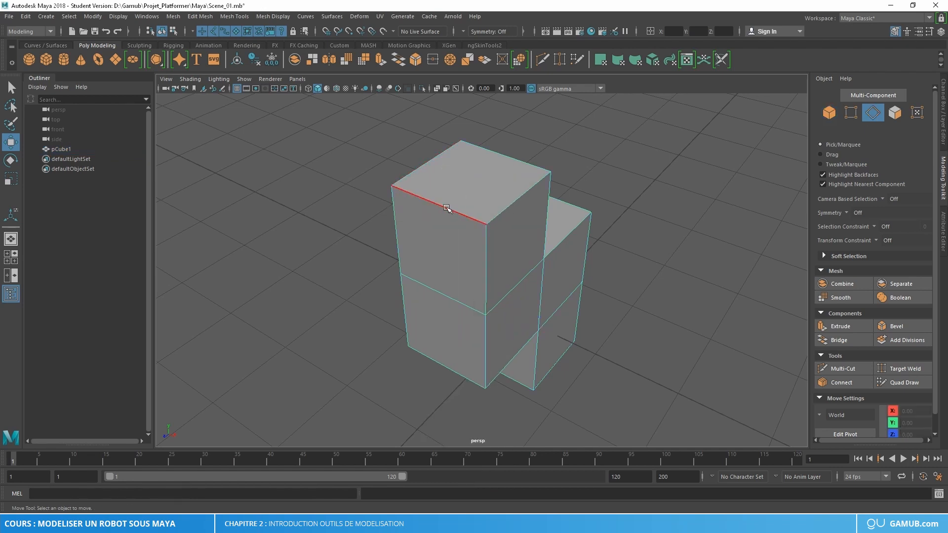
click(440, 209)
scroll(480, 237, up, 3)
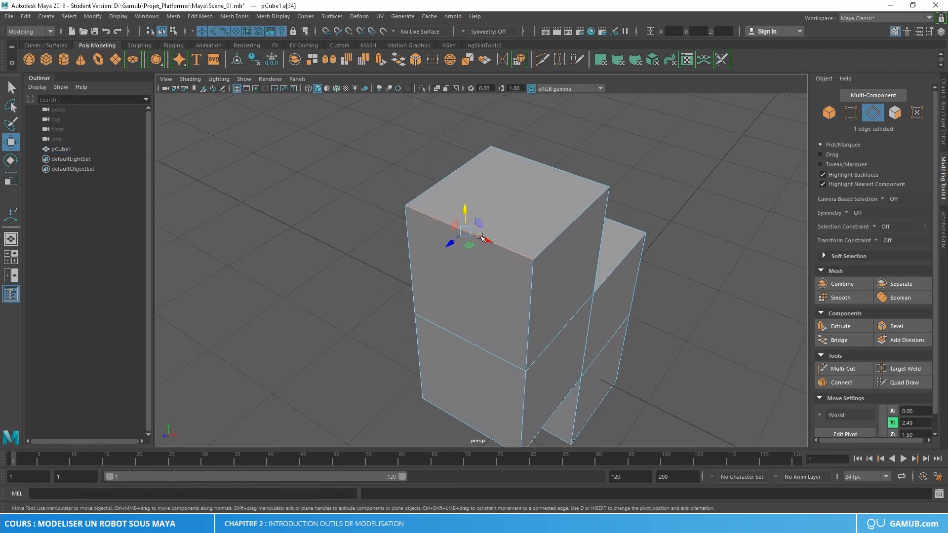
scroll(480, 237, up, 2)
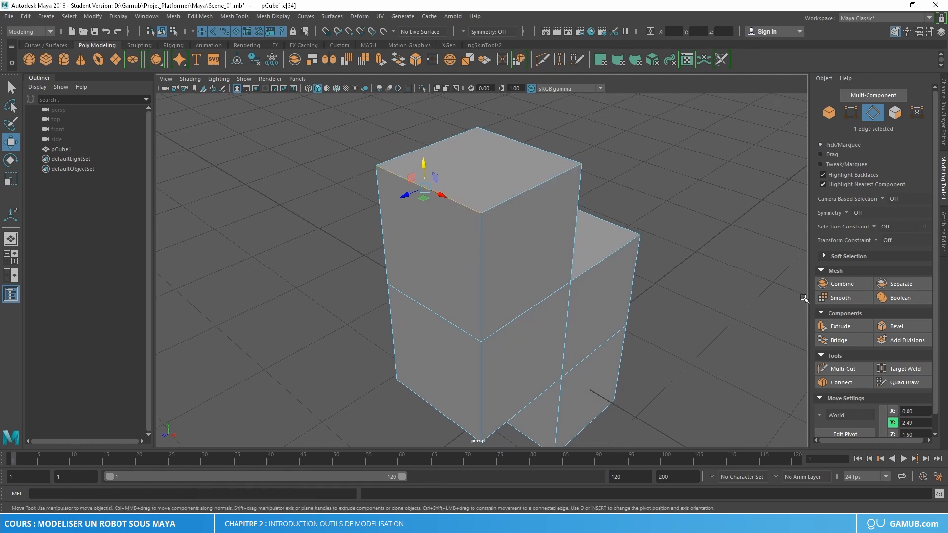
Step: Bevel the selected top front edge with a fraction of 0.25
click(897, 326)
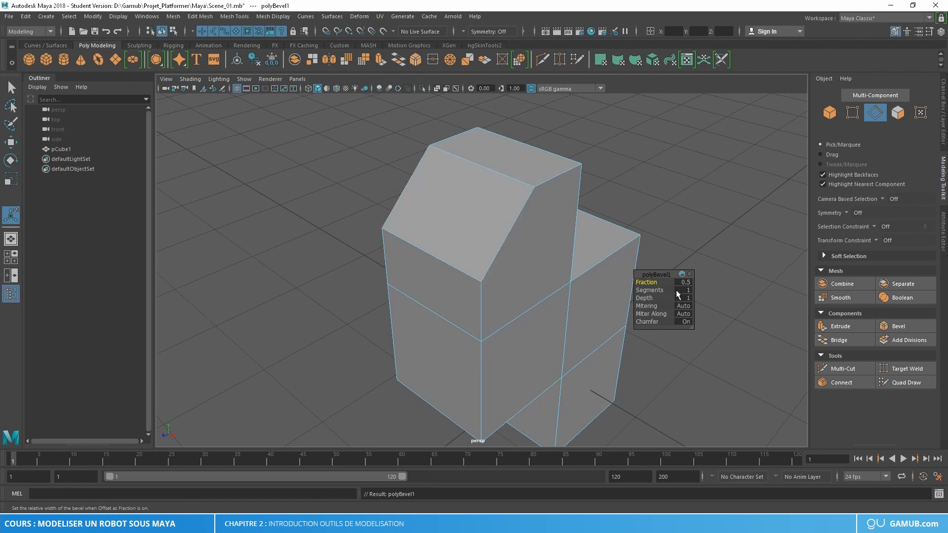
drag(647, 282, 648, 282)
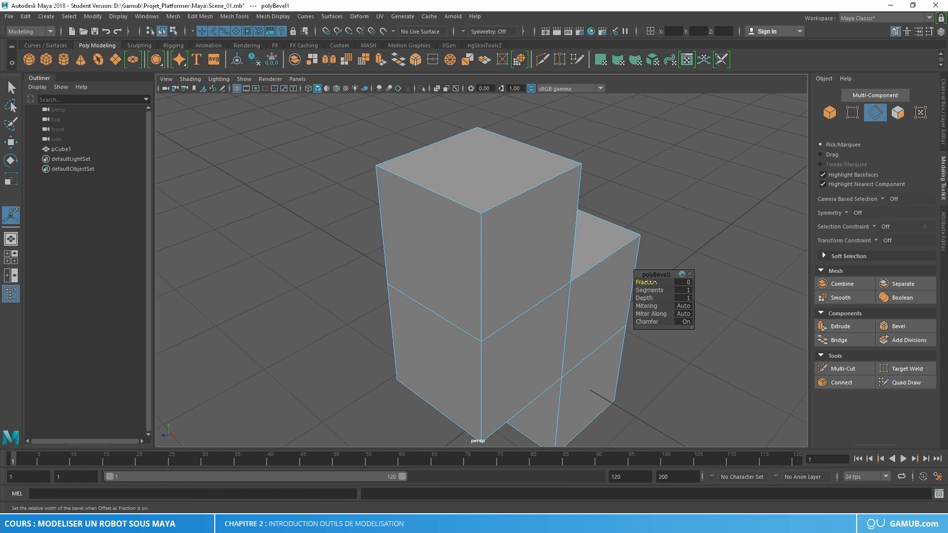
mouse_move(646, 282)
mouse_down()
mouse_move(632, 282)
mouse_move(641, 282)
mouse_up()
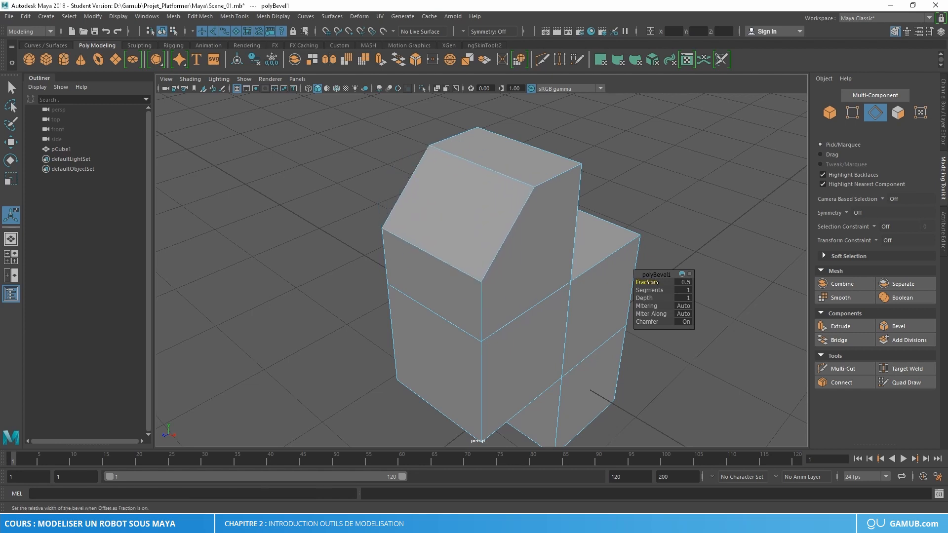
drag(648, 282, 632, 282)
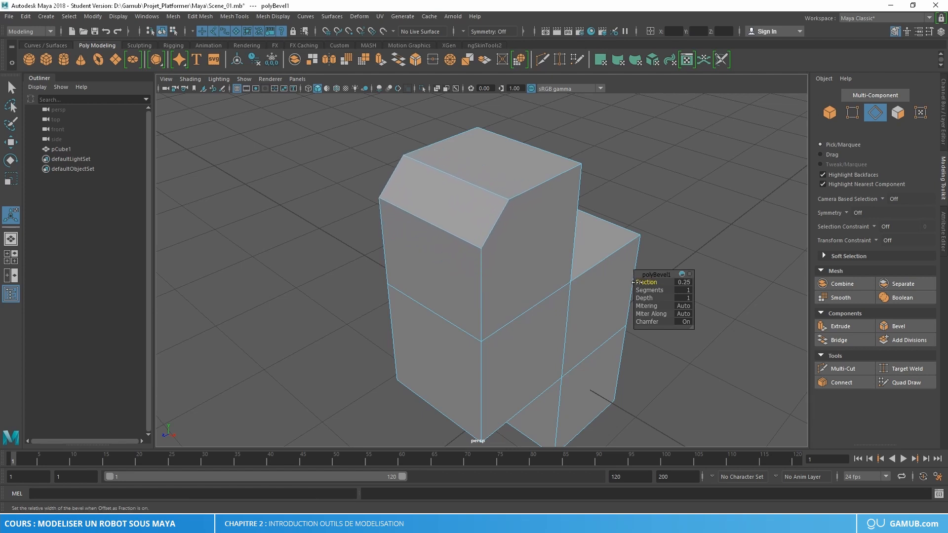
mouse_move(567, 267)
alt+mouse_down()
mouse_move(541, 268)
mouse_move(565, 268)
alt+mouse_up()
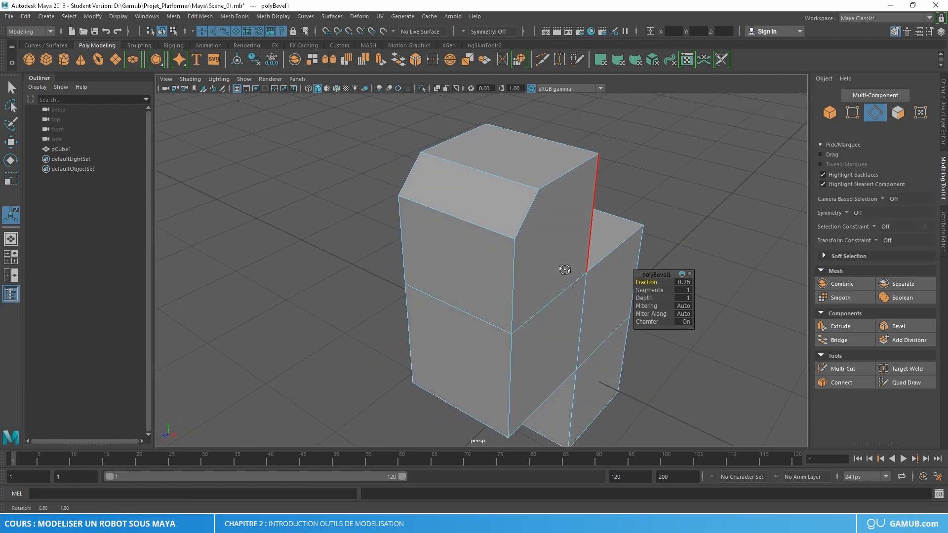
key(w)
Step: Switch to face selection and delete the sloped bevel face, leaving a hole in the mesh
alt+right_drag(565, 286, 560, 294)
alt+middle_drag(559, 293, 510, 279)
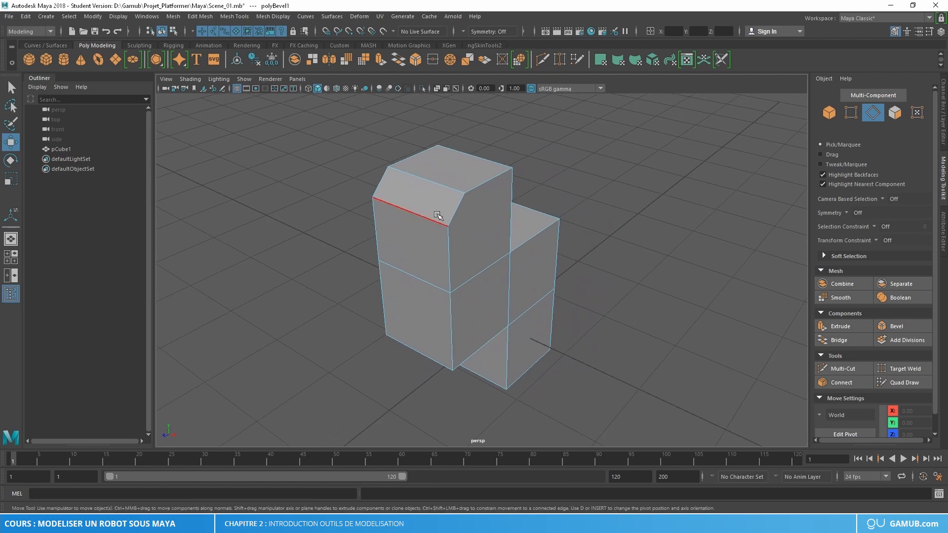
click(424, 207)
mouse_move(499, 283)
alt+mouse_down()
mouse_move(584, 277)
mouse_move(500, 284)
alt+mouse_up()
alt+middle_drag(500, 285, 527, 302)
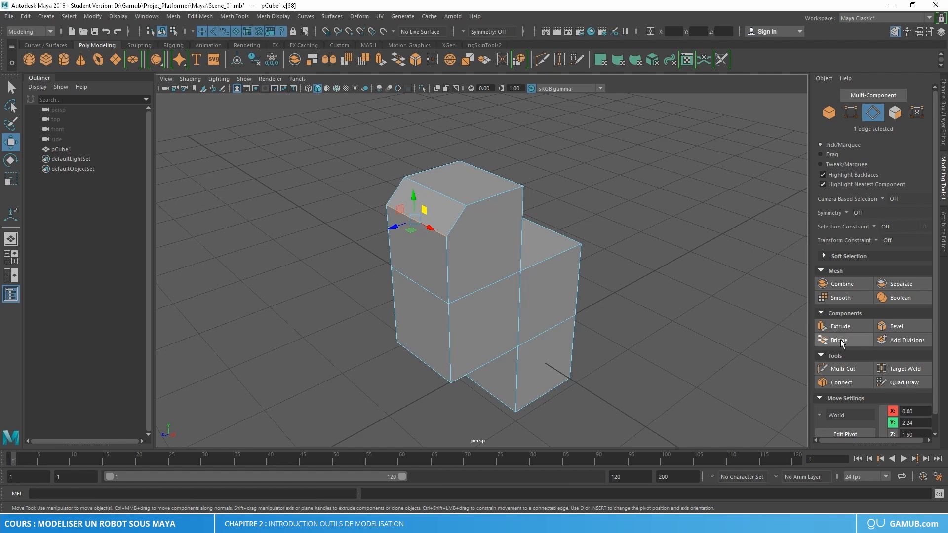
alt+right_drag(491, 222, 514, 226)
alt+middle_drag(461, 218, 506, 248)
right_drag(453, 191, 455, 211)
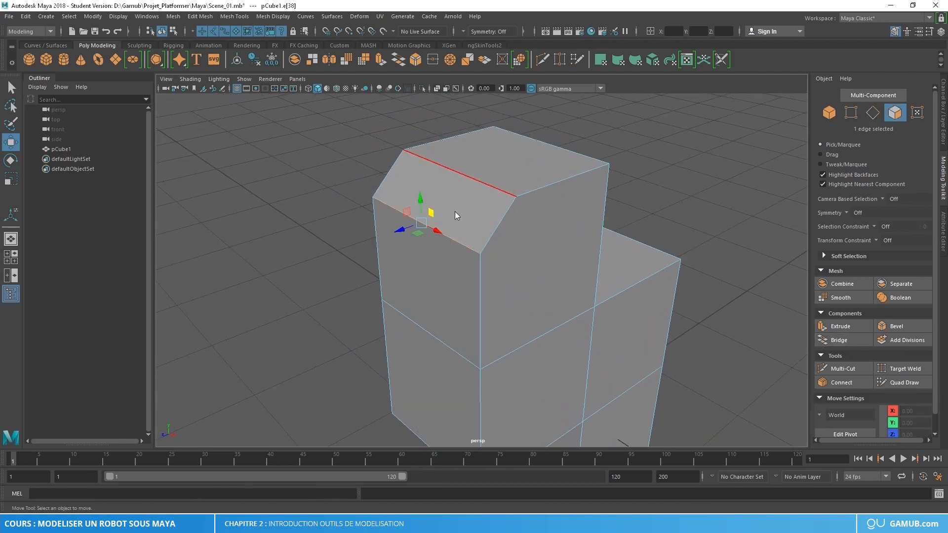
click(447, 193)
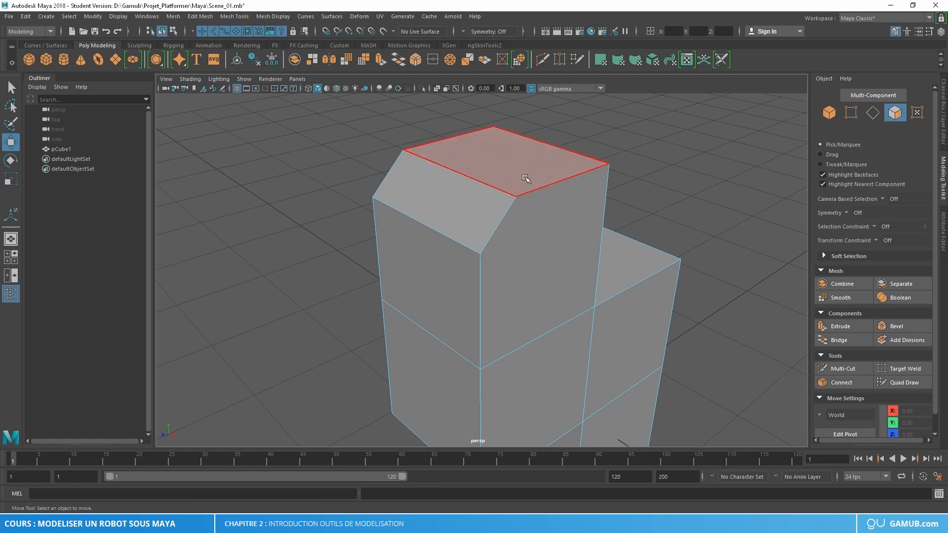
click(448, 202)
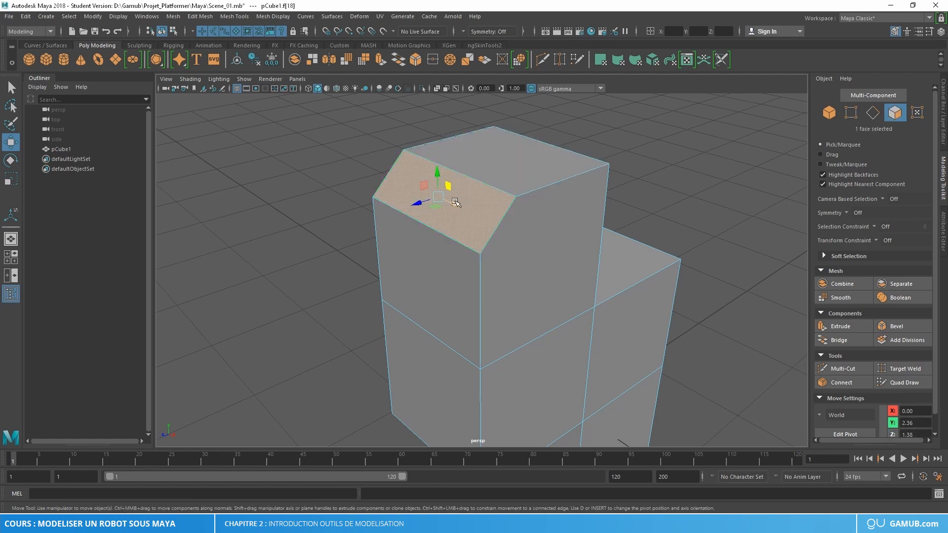
key(Delete)
Step: Select the hole's upper and lower edges in edge mode and bridge them to rebuild the sloped face
alt+drag(482, 201, 514, 249)
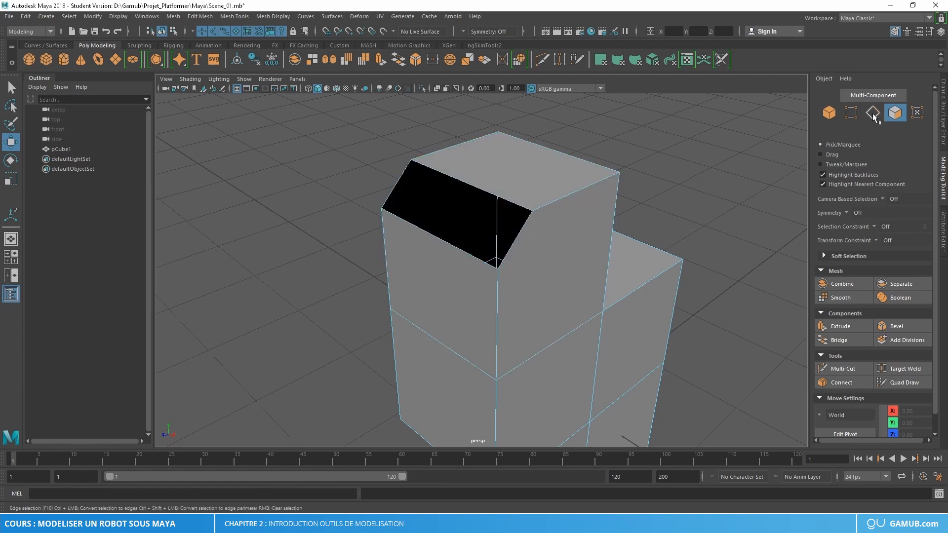
right_drag(496, 188, 493, 160)
click(465, 181)
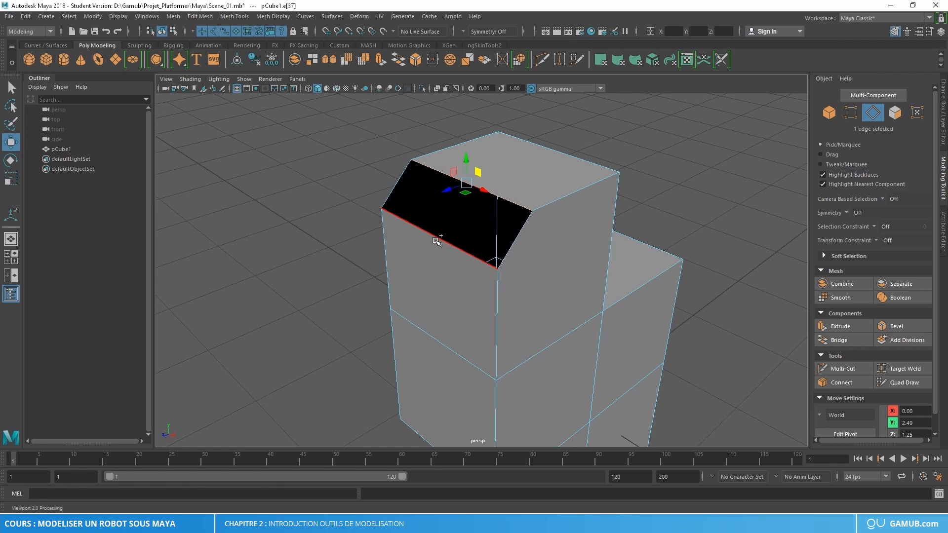
shift+click(439, 238)
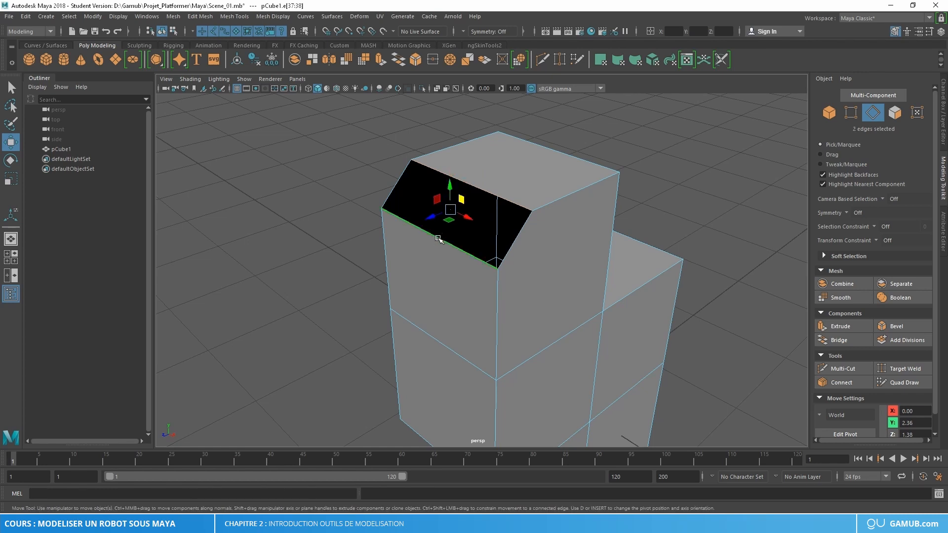
click(843, 340)
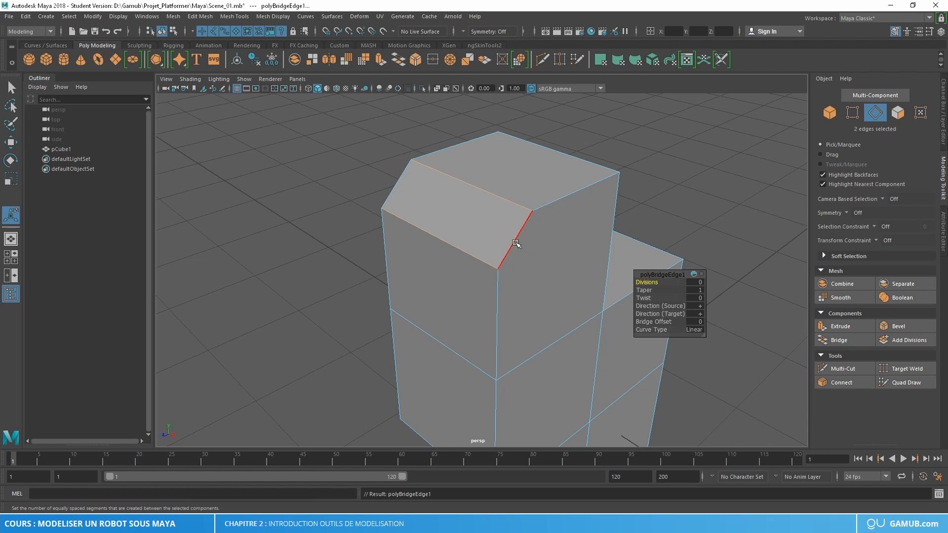
alt+drag(533, 261, 481, 258)
key(w)
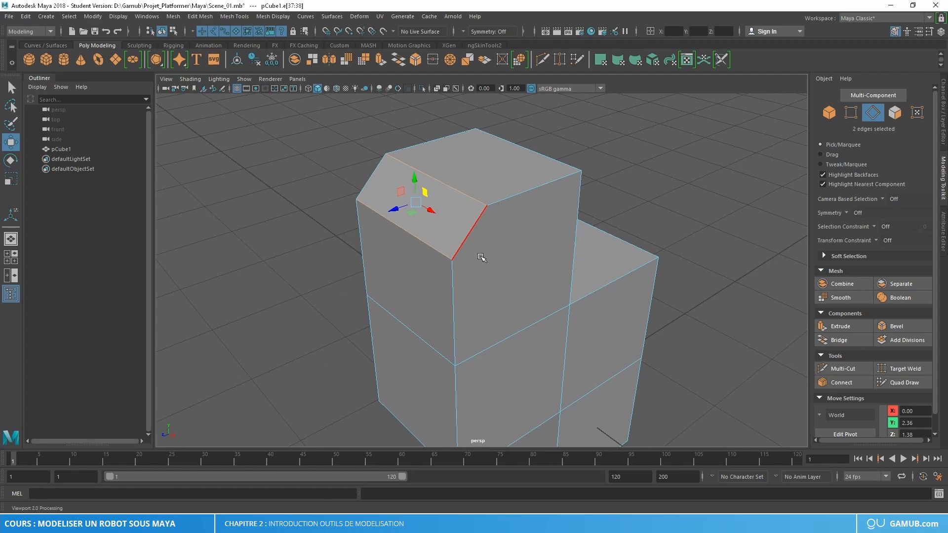
Step: Bevel the rear edge of the raised block's top face with a fraction of about 0.34
alt+drag(562, 277, 493, 286)
click(477, 199)
alt+drag(480, 244, 459, 243)
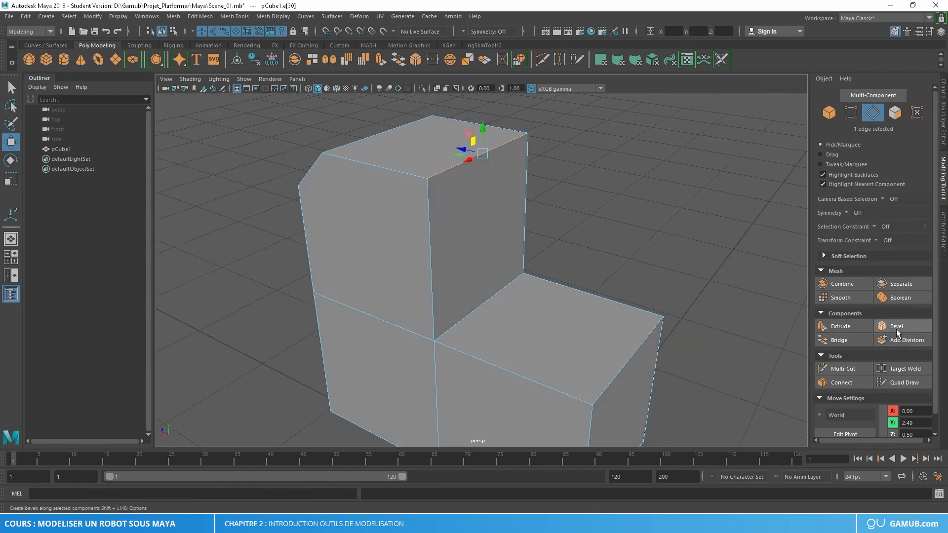
click(896, 329)
alt+drag(479, 290, 483, 272)
middle_drag(628, 286, 479, 286)
mouse_move(479, 286)
alt+mouse_down()
mouse_move(504, 287)
mouse_move(478, 273)
alt+mouse_up()
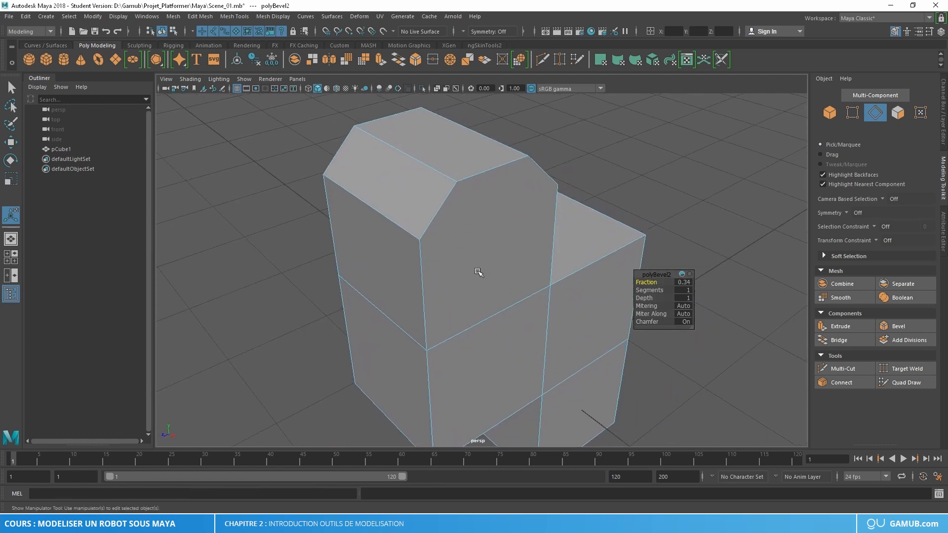